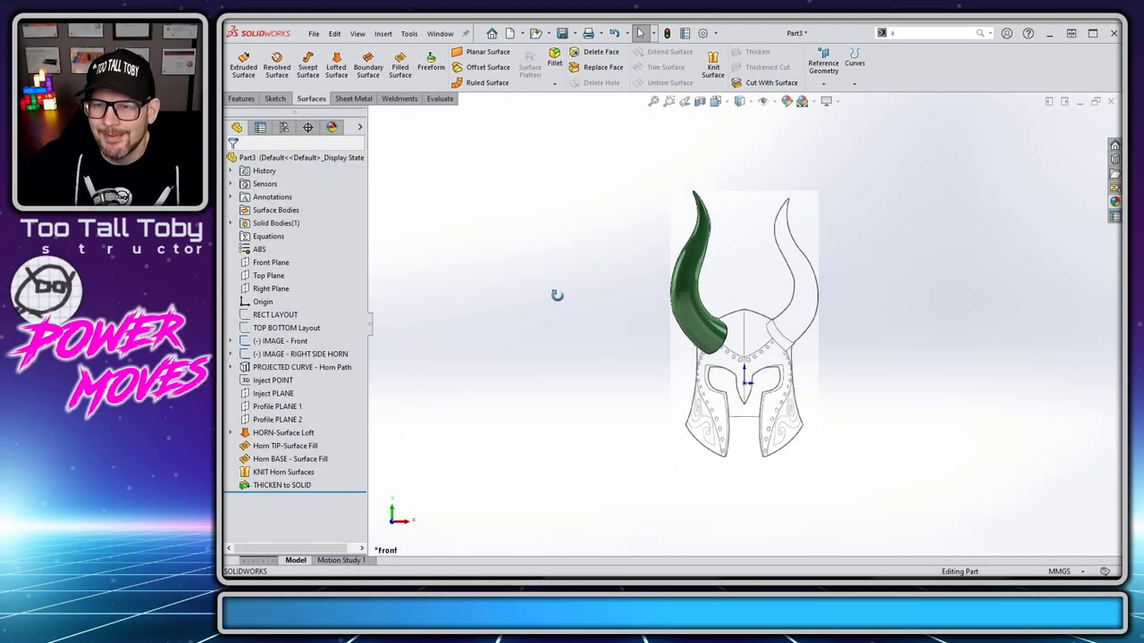
Orbit the Part3 horn model, then return to the Front view and zoom to fit.
middle_drag(556, 295, 626, 322)
key(ctrl+1)
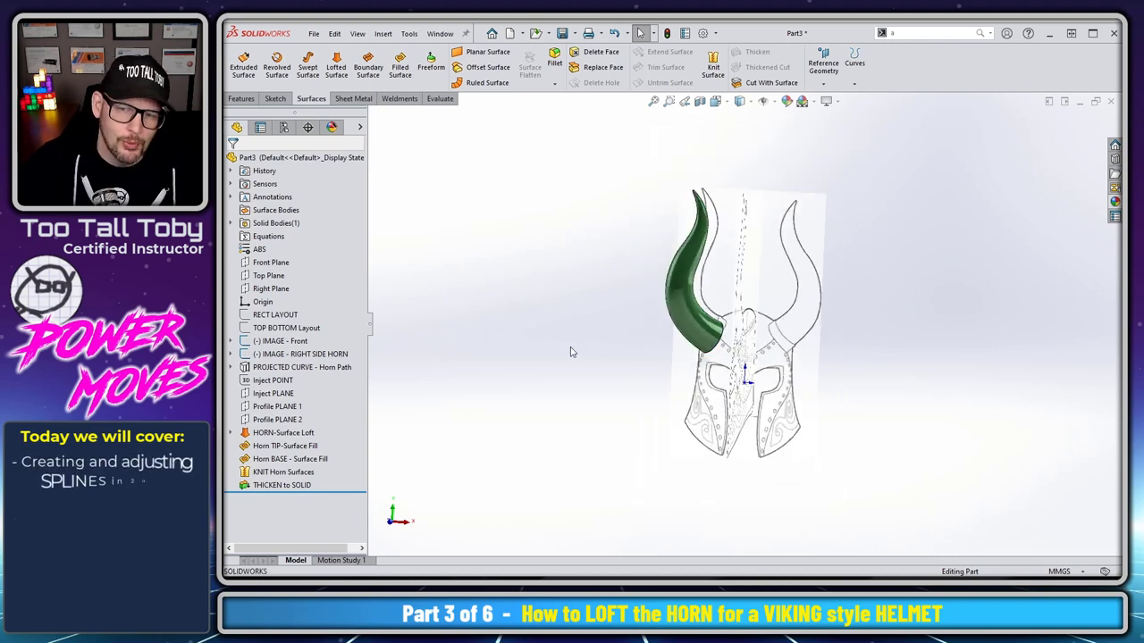
key(ctrl+1)
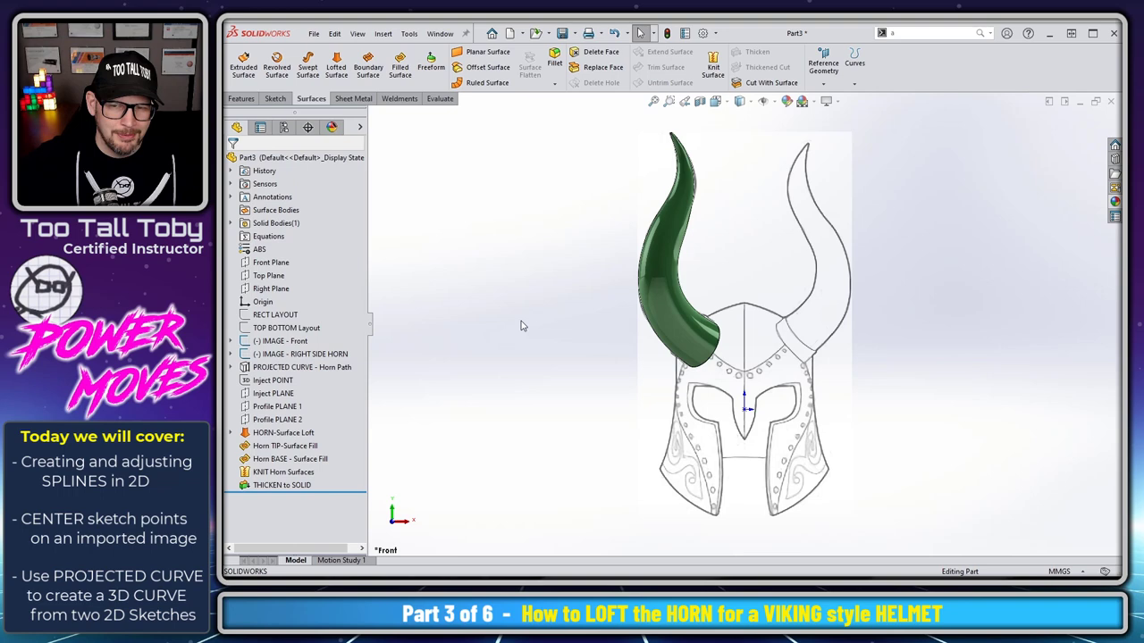
key(z)
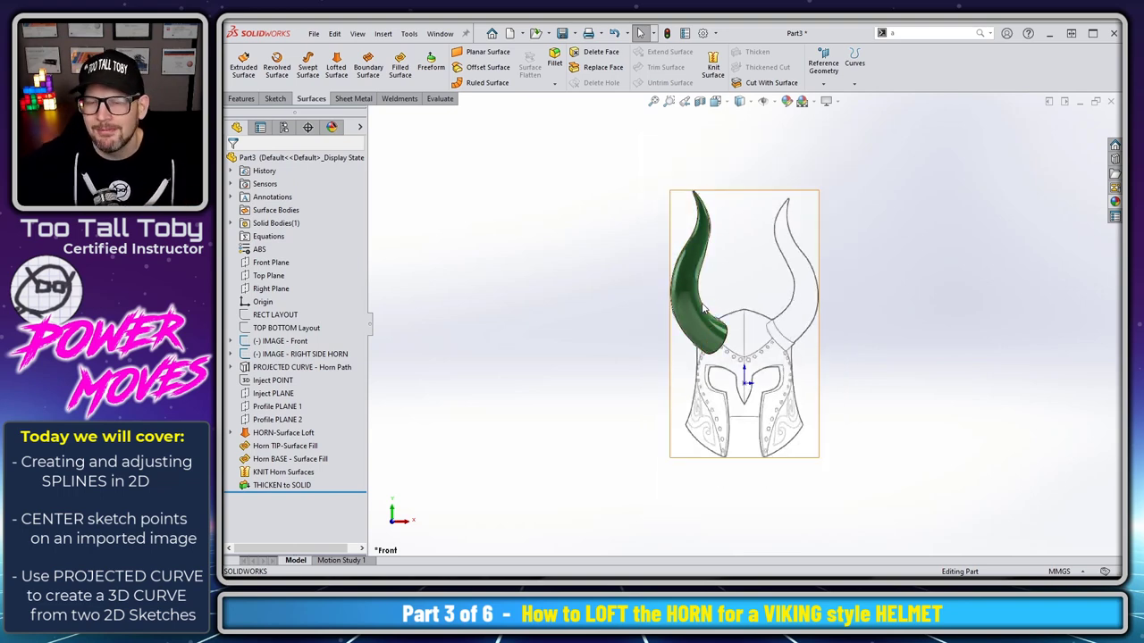
Inspect the horn from an angled side view, then switch to the Part6 helmet part.
middle_drag(836, 308, 809, 315)
key(ctrl+1)
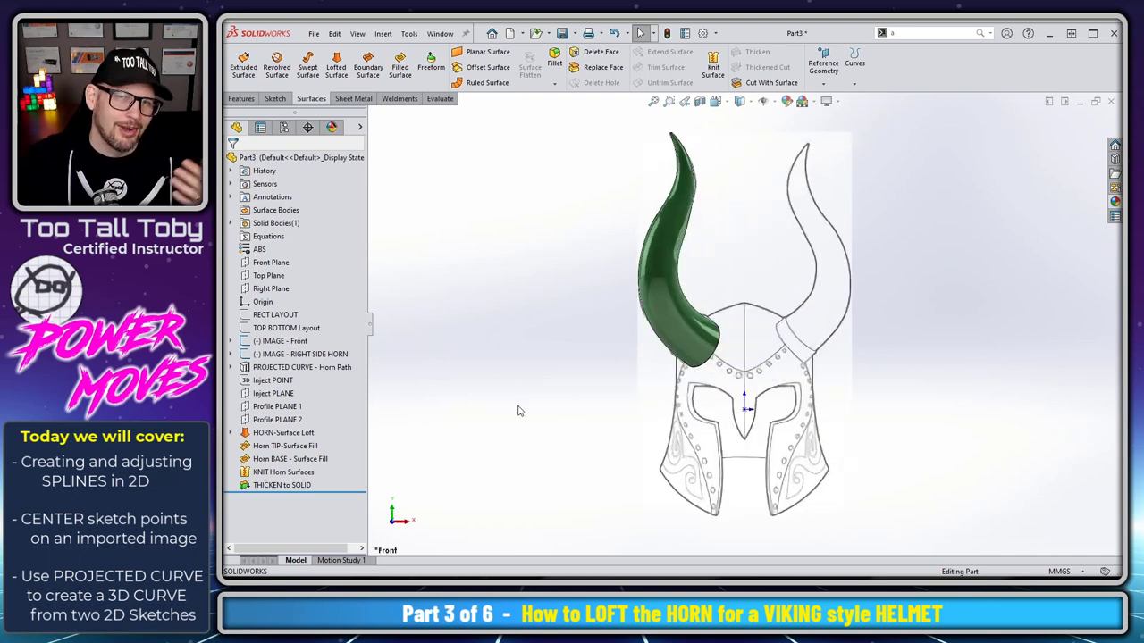
middle_drag(491, 413, 621, 350)
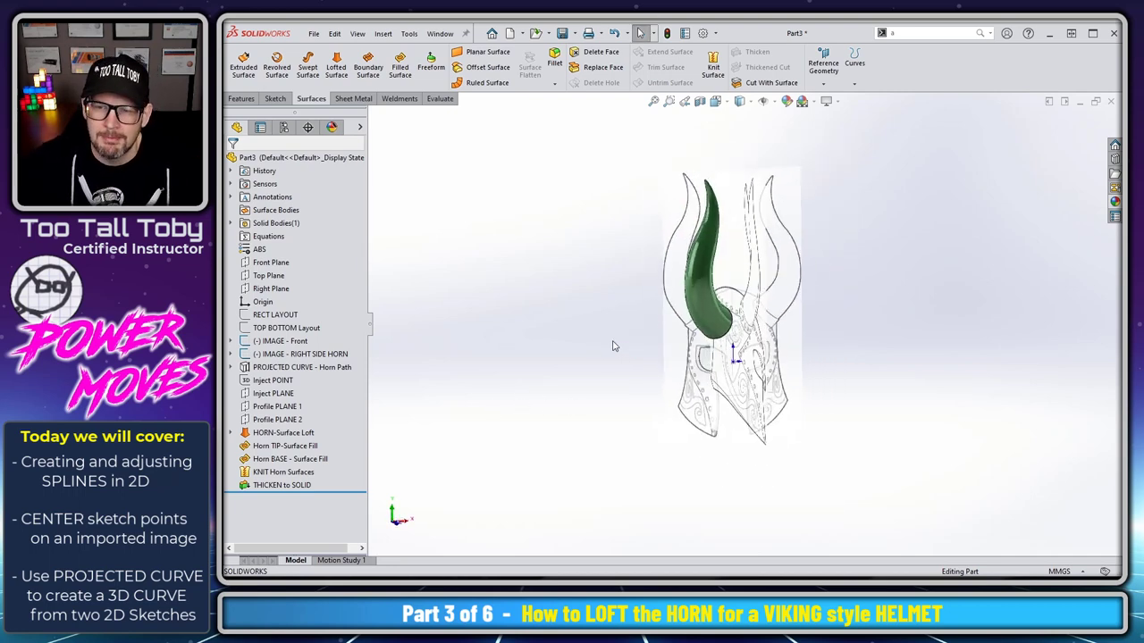
key(ctrl+Tab)
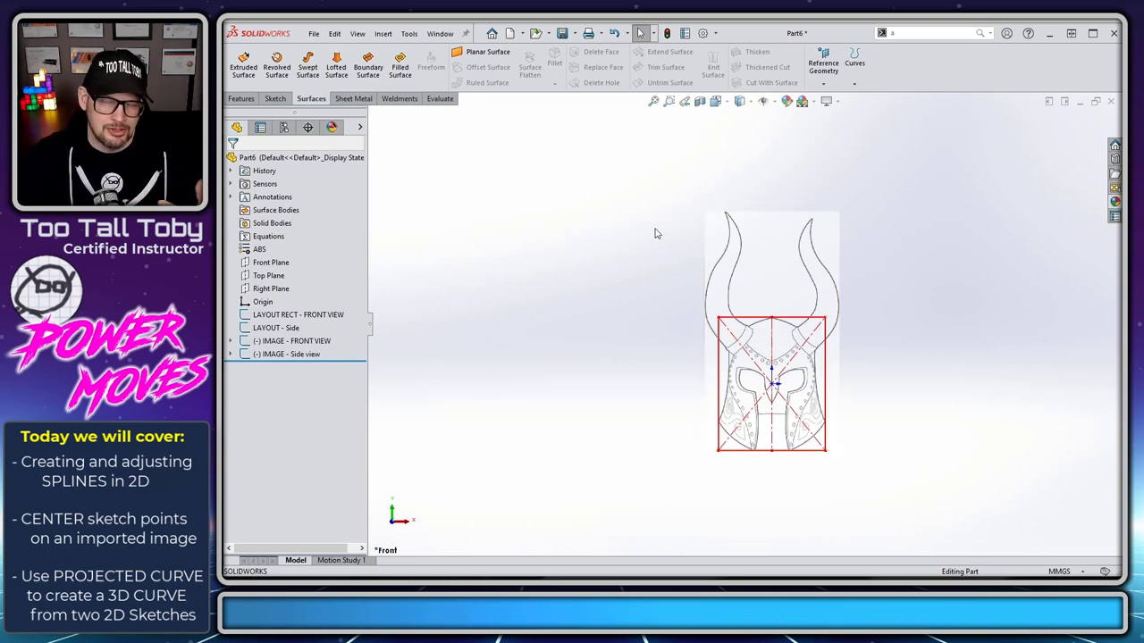
Hide LAYOUT RECT - FRONT VIEW and LAYOUT - Side, then start a sketch on the Front Plane.
click(298, 315)
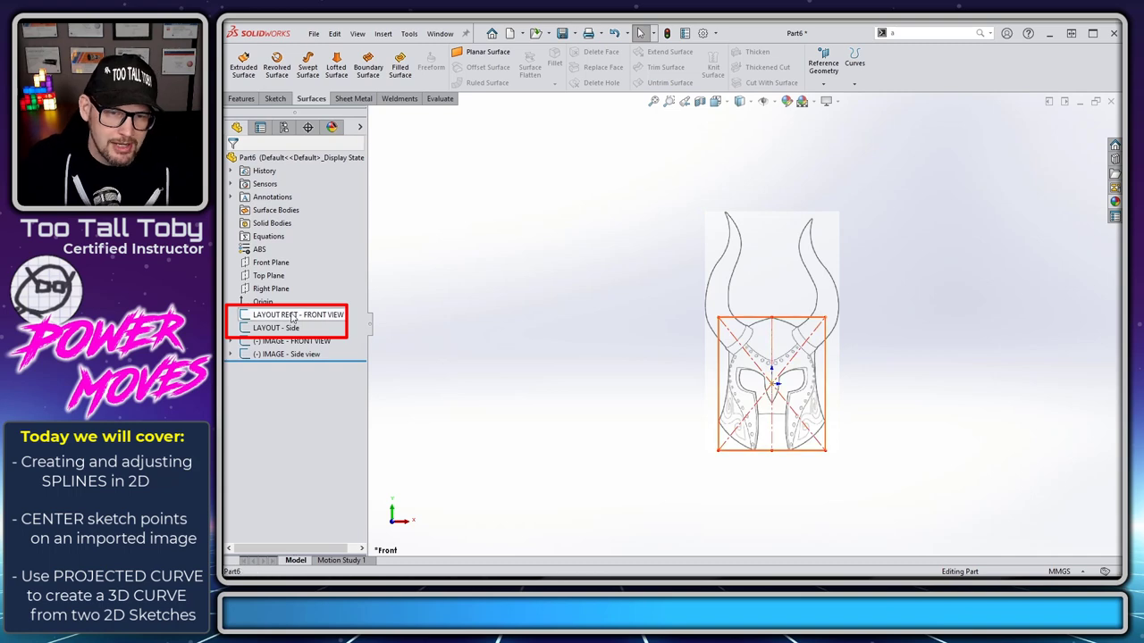
shift+click(282, 328)
click(288, 300)
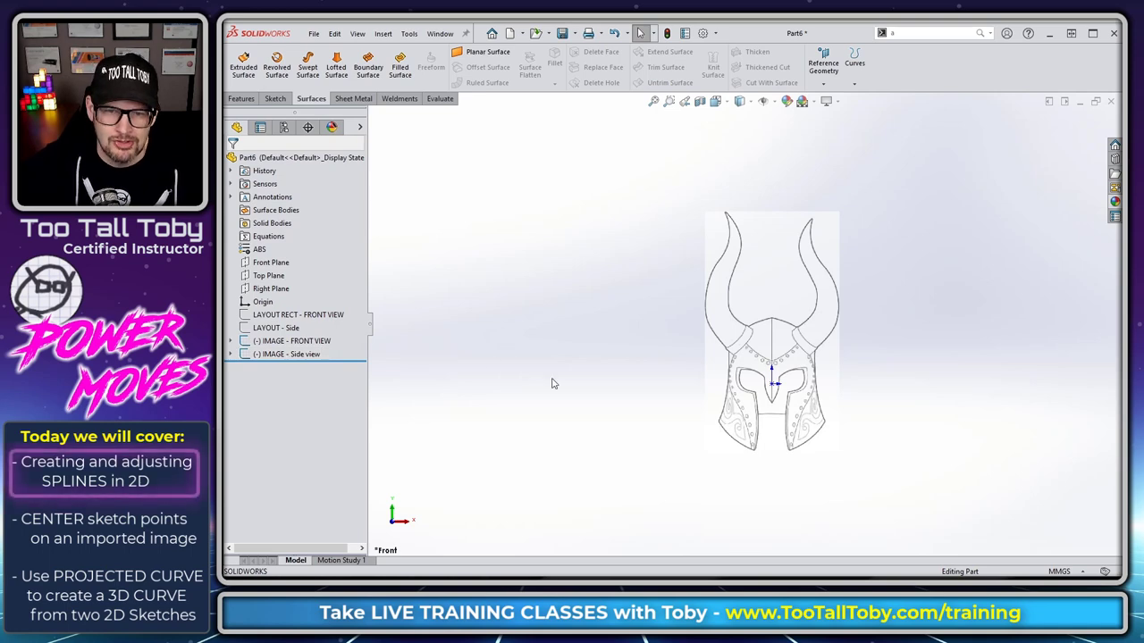
click(280, 264)
click(292, 232)
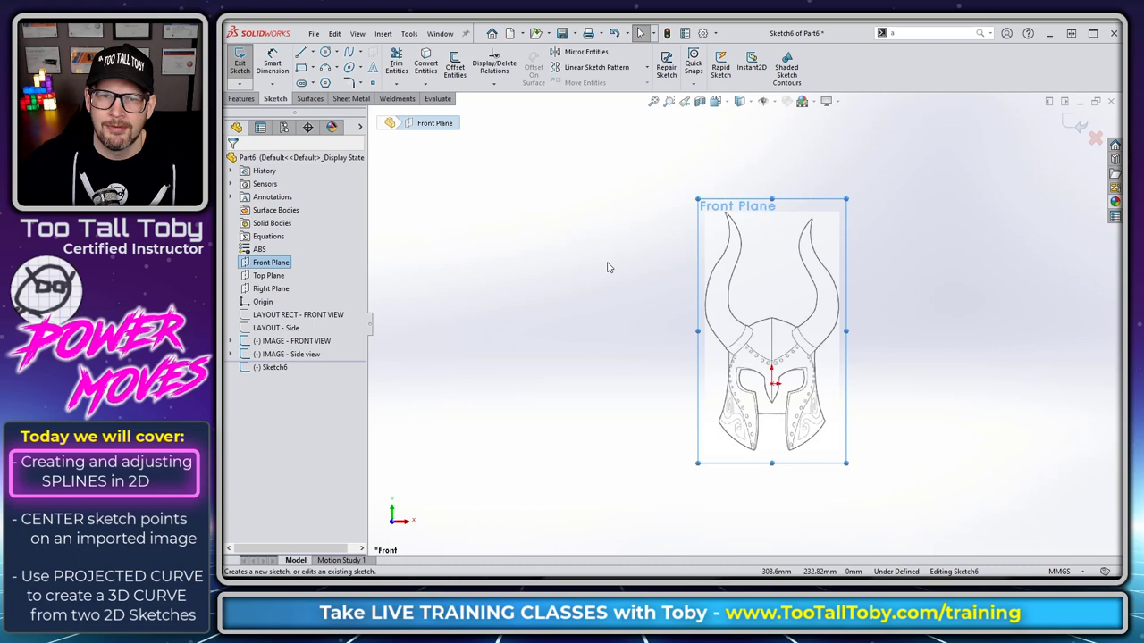
Trace a five-point spline from the left horn tip down to its base.
click(351, 53)
scroll(742, 273, down, 6)
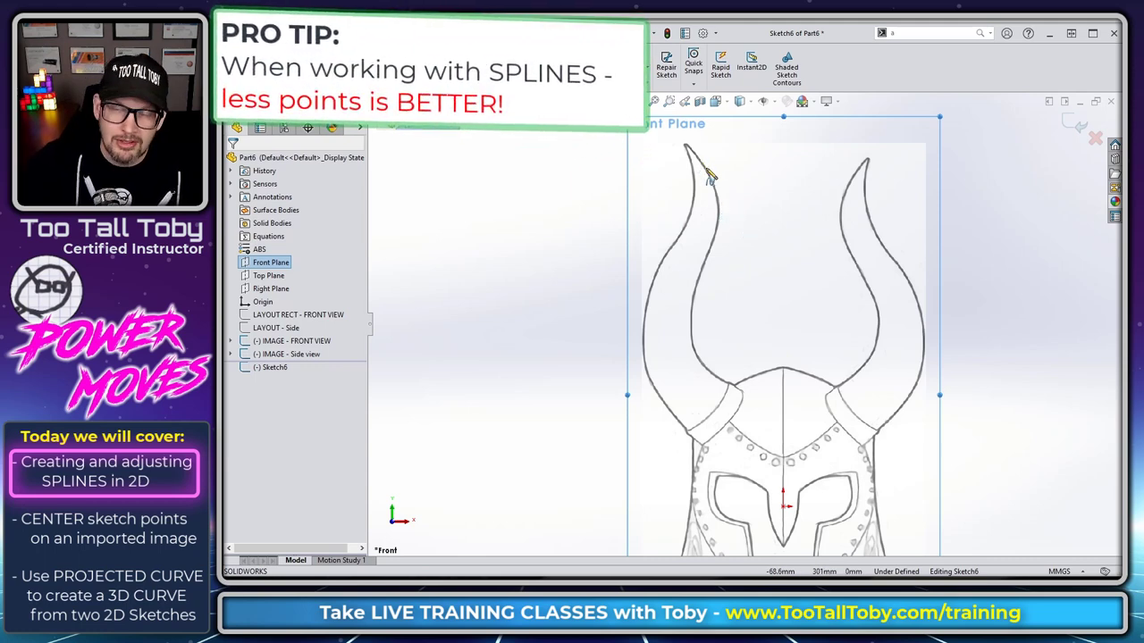
scroll(693, 154, down, 3)
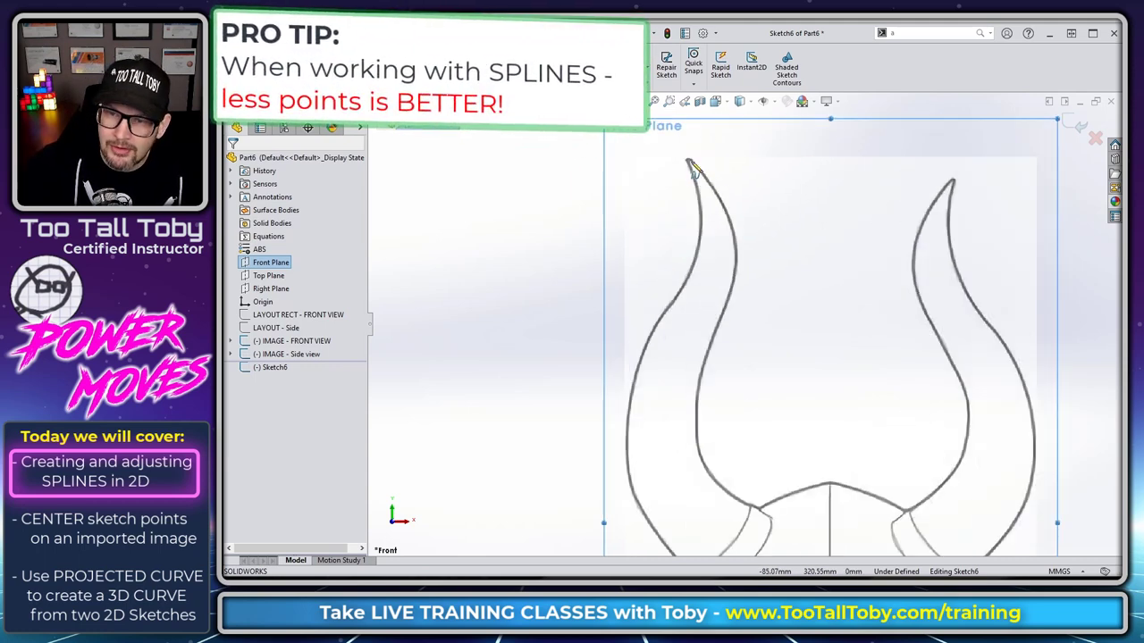
click(689, 161)
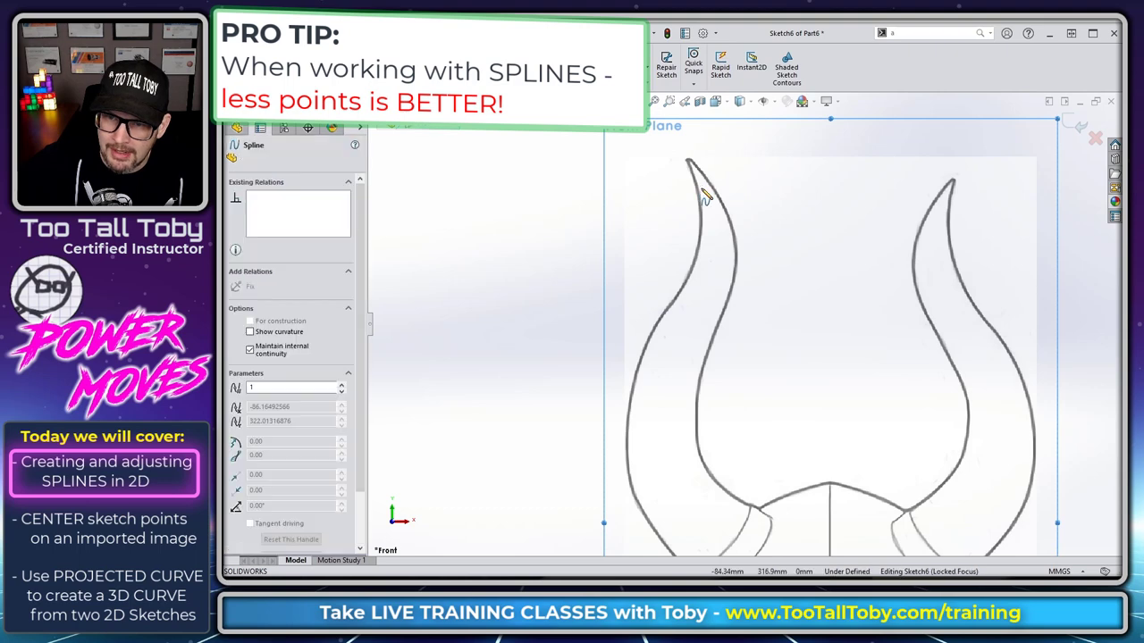
click(711, 282)
click(676, 377)
click(677, 460)
scroll(679, 464, up, 2)
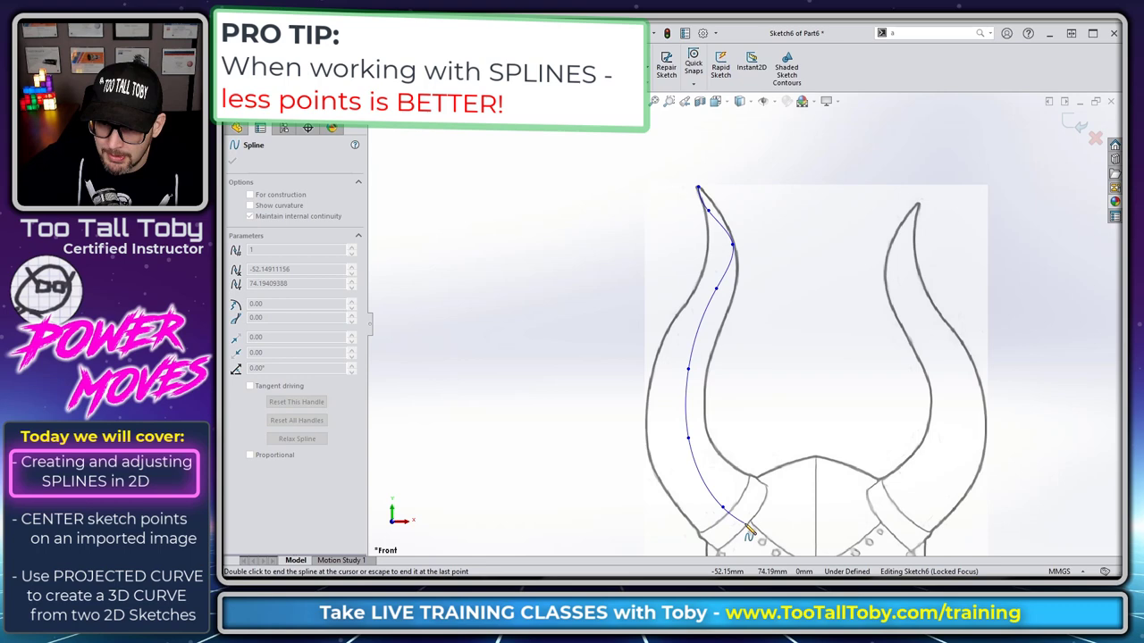
double_click(746, 525)
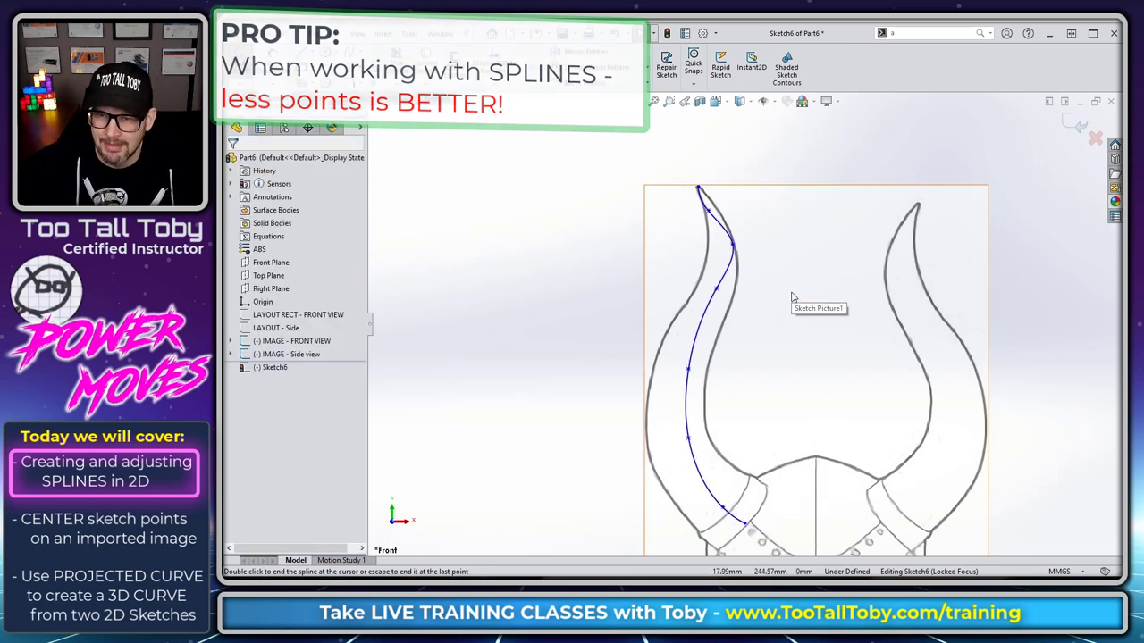
Drag two spline points to better match the horn edge in the image.
scroll(731, 233, down, 2)
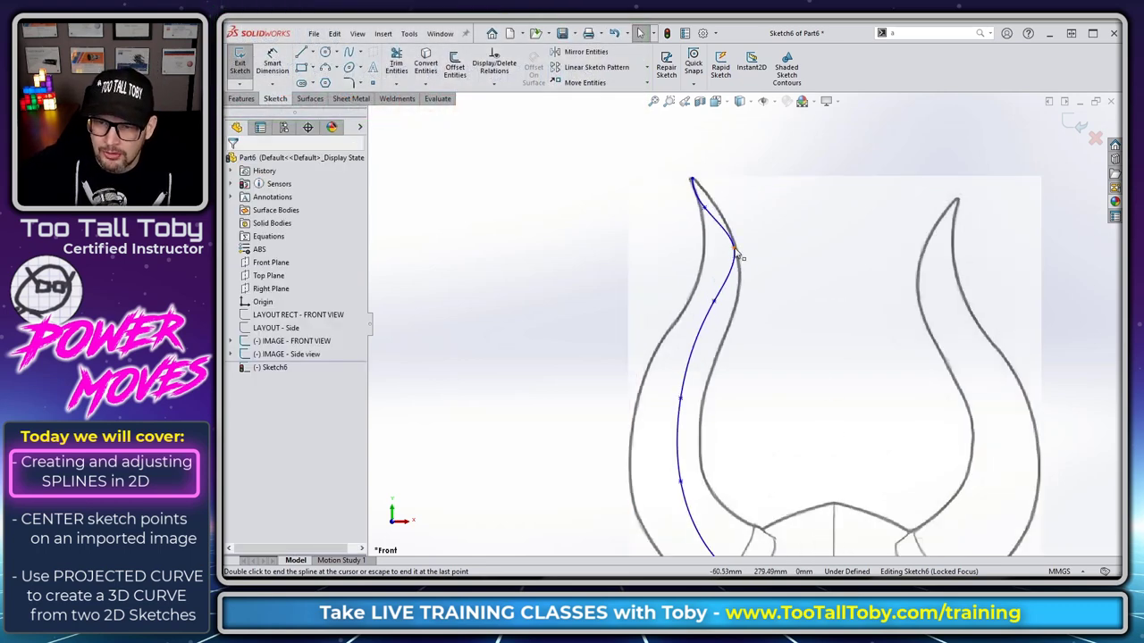
drag(736, 254, 699, 311)
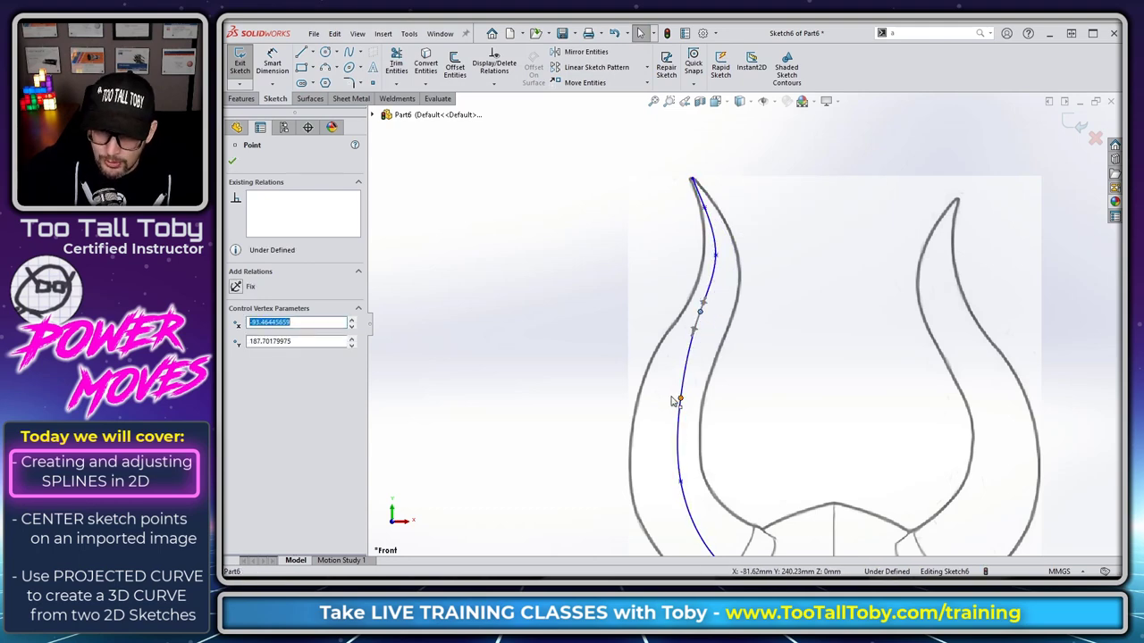
drag(674, 401, 672, 400)
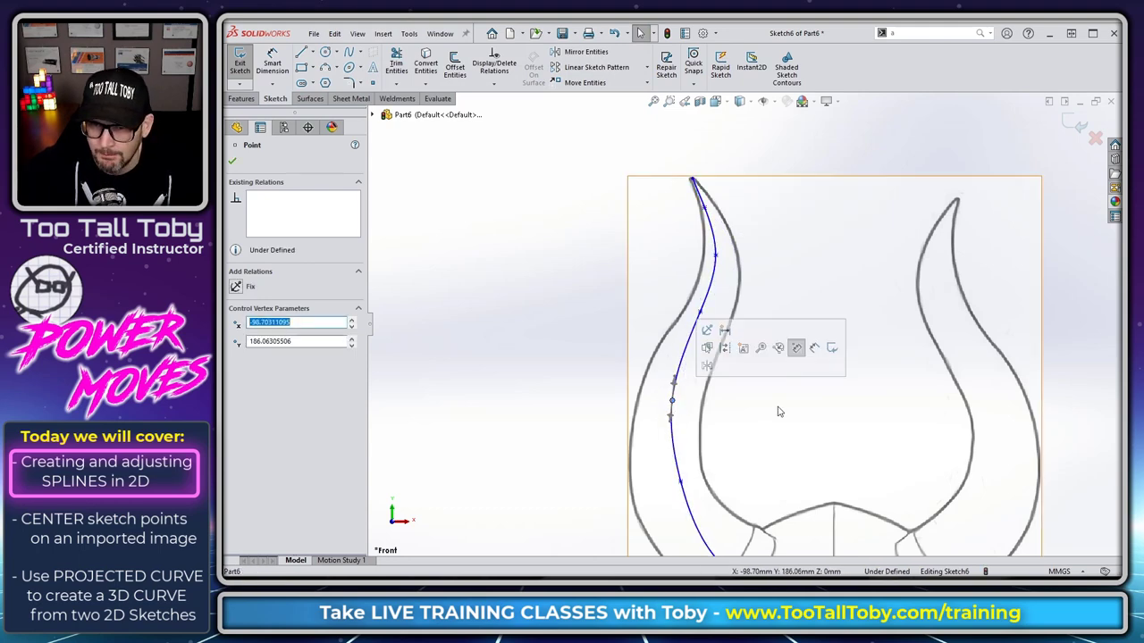
scroll(760, 402, up, 3)
scroll(731, 386, down, 1)
click(615, 282)
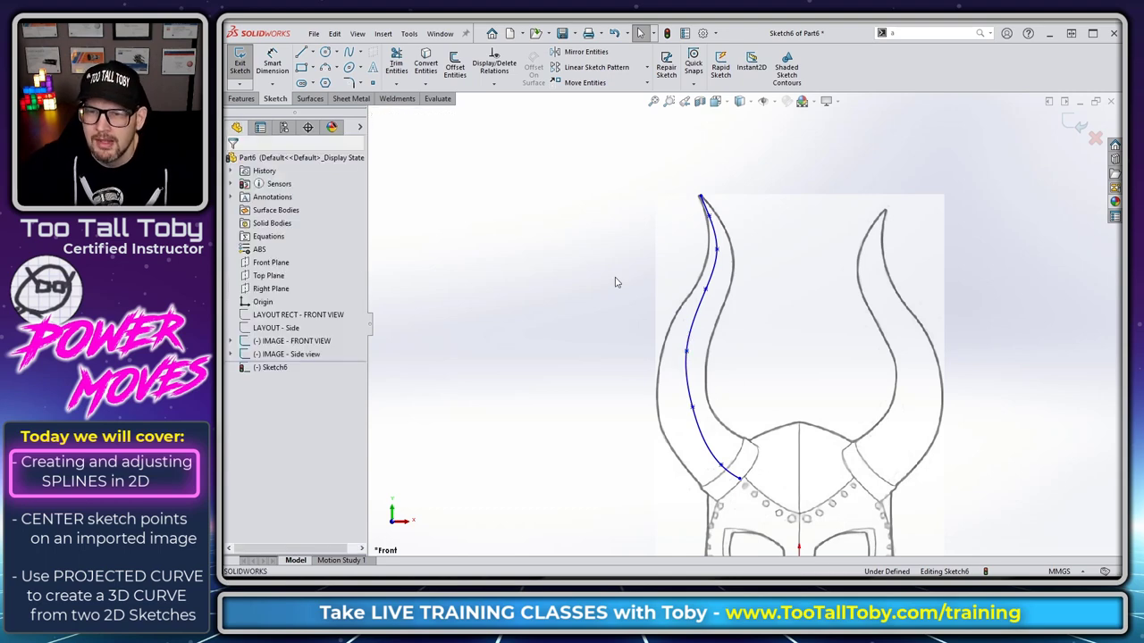
Turn on curvature combs for the horn spline, accepting the default scale.
right_click(698, 319)
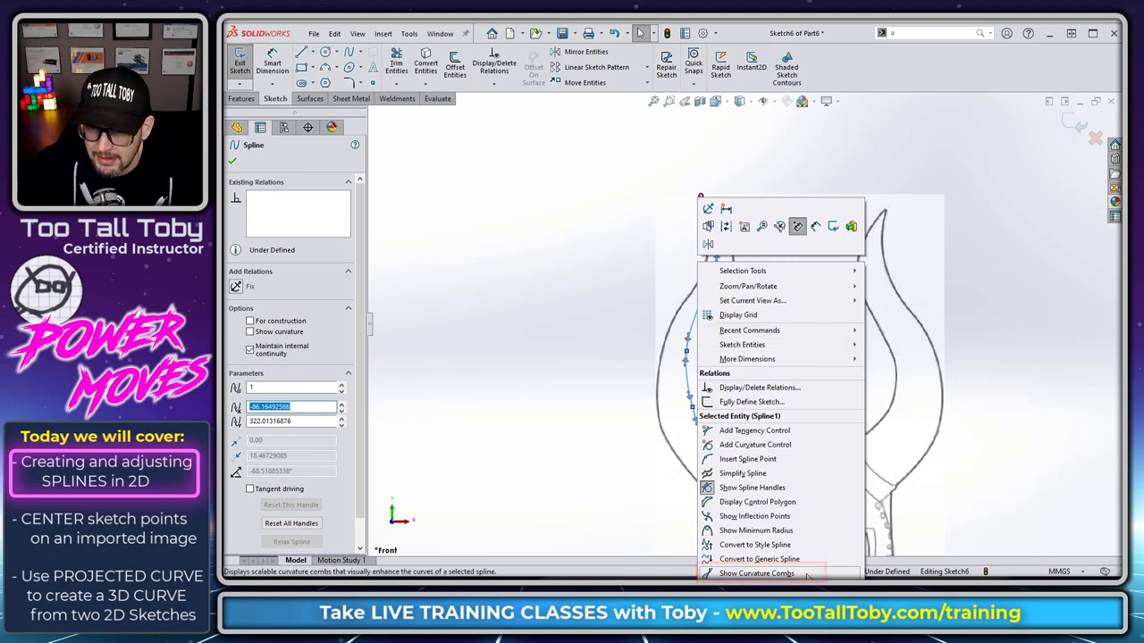
click(756, 573)
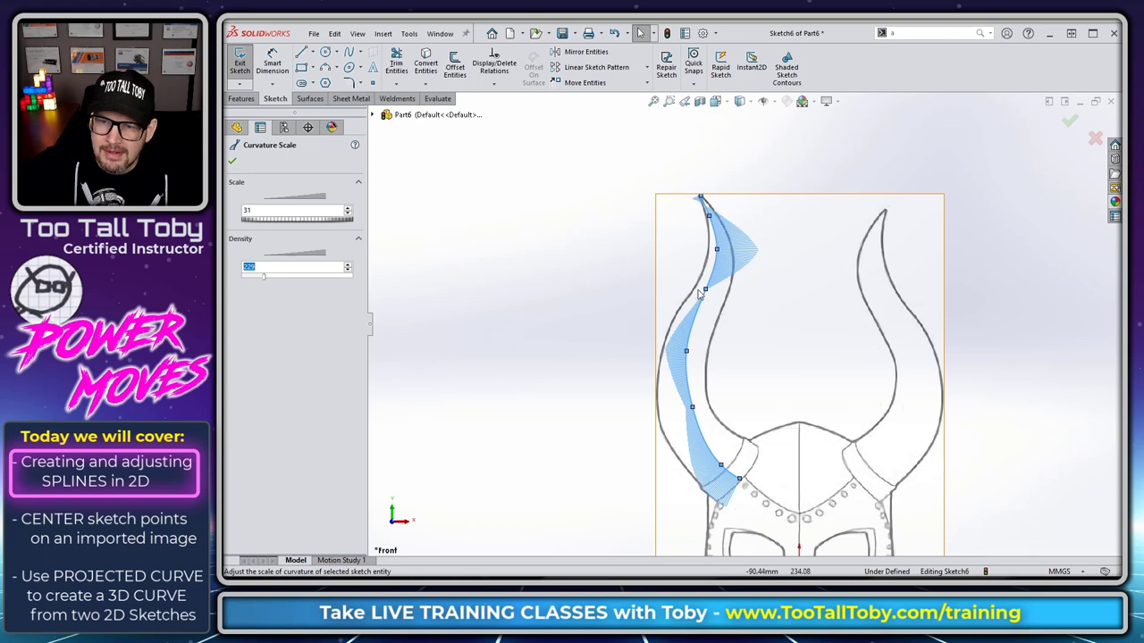
click(232, 162)
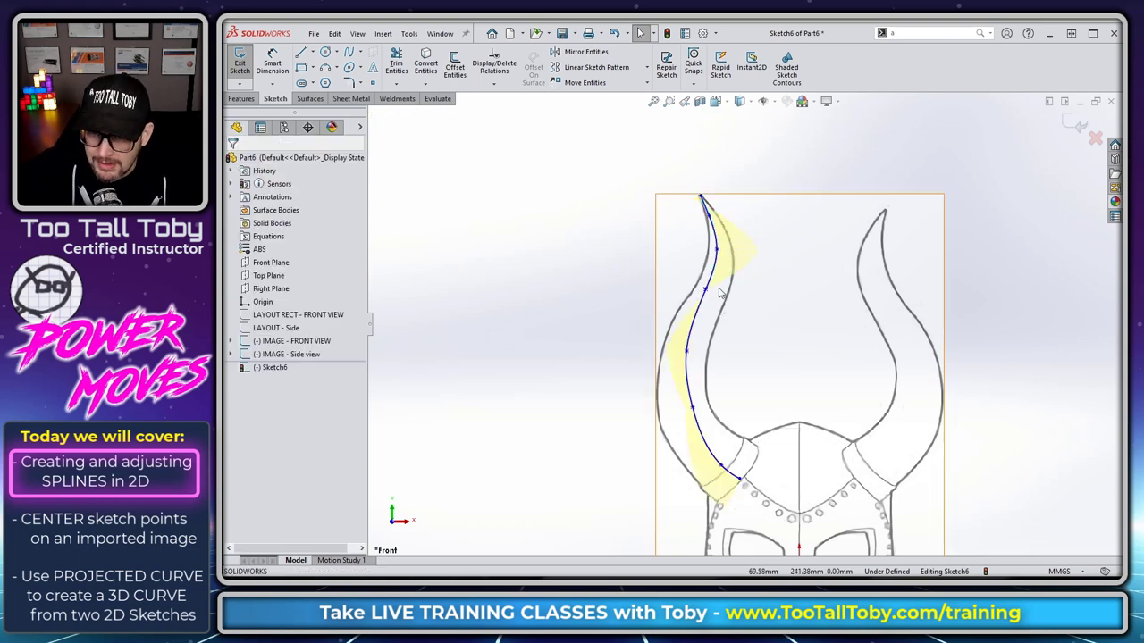
Drag the spline's upper and lower points to smooth the curvature comb along the horn.
drag(707, 295, 702, 306)
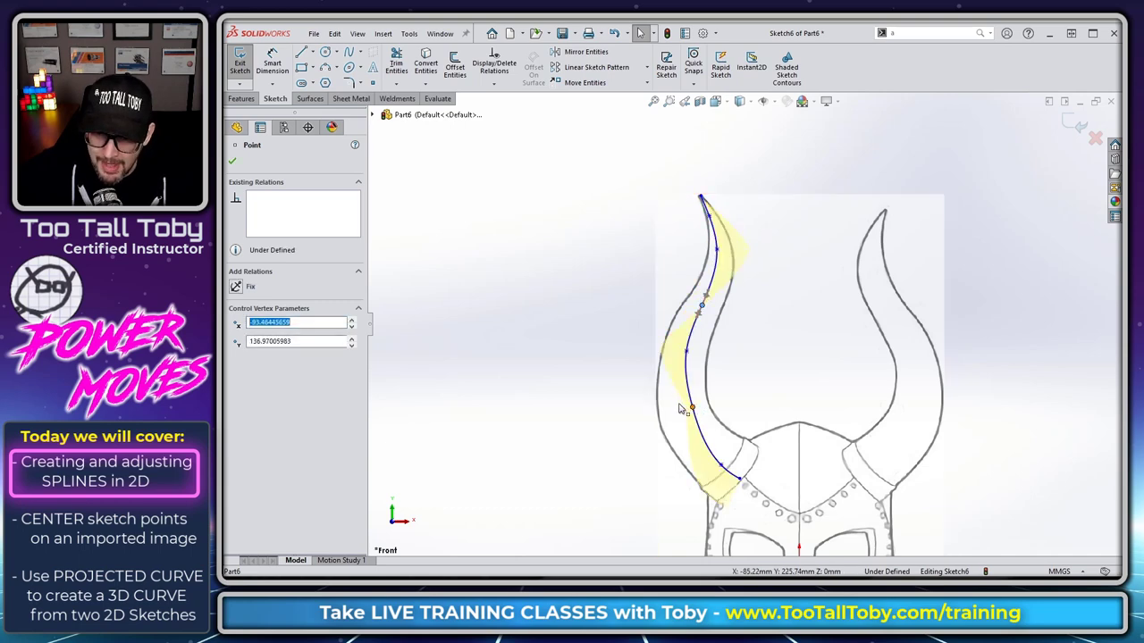
drag(680, 408, 685, 402)
scroll(724, 292, up, 3)
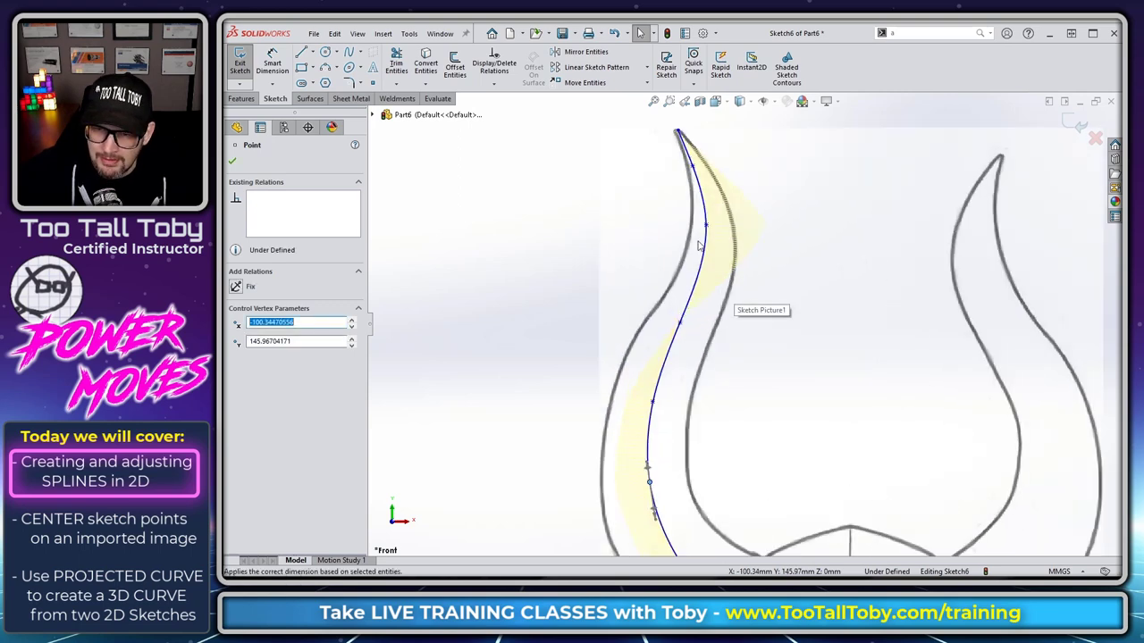
drag(704, 227, 704, 235)
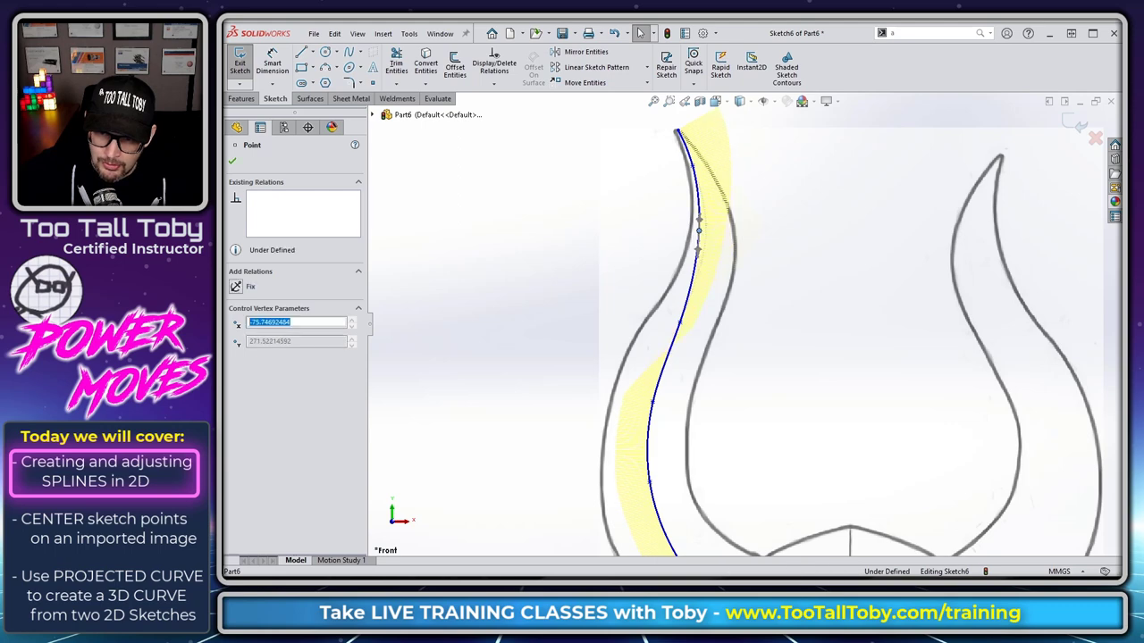
scroll(715, 259, down, 2)
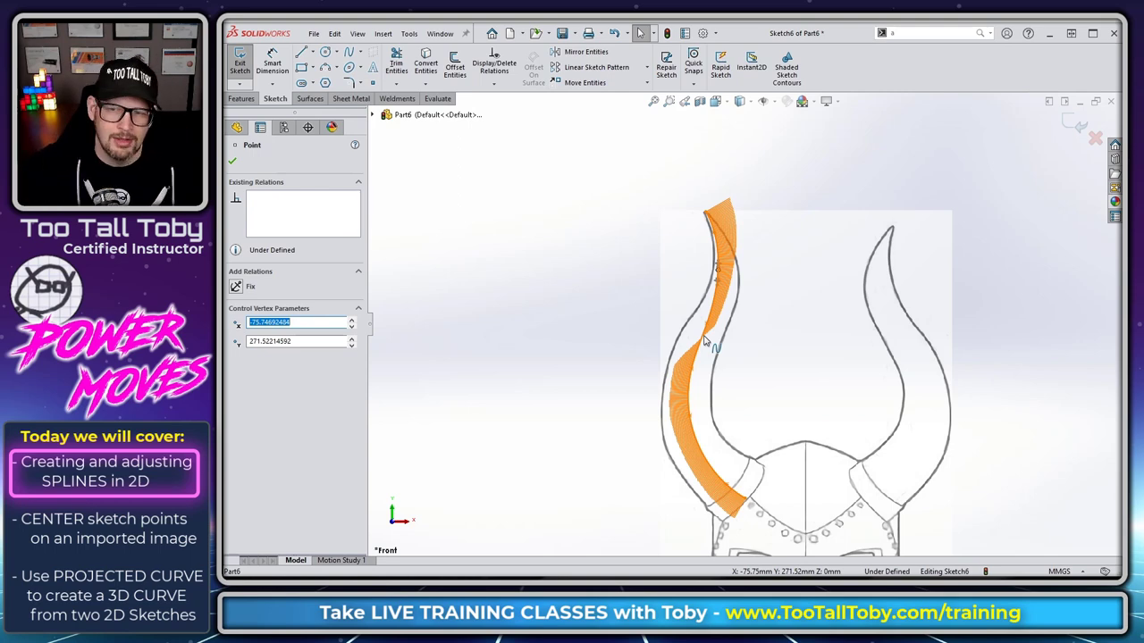
scroll(706, 335, up, 3)
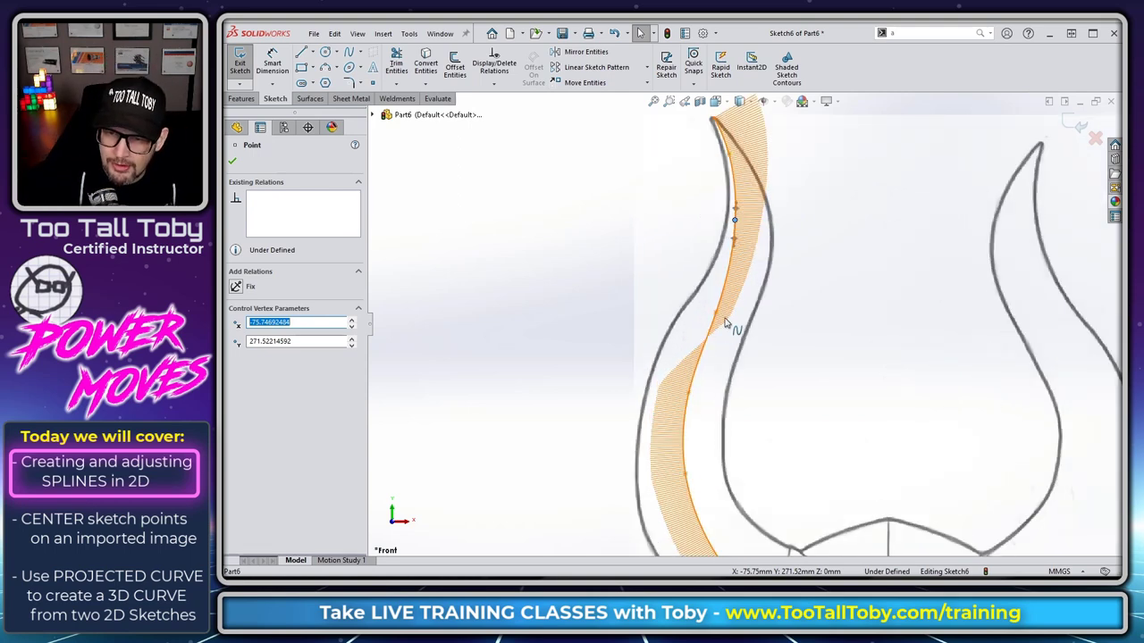
drag(721, 318, 707, 299)
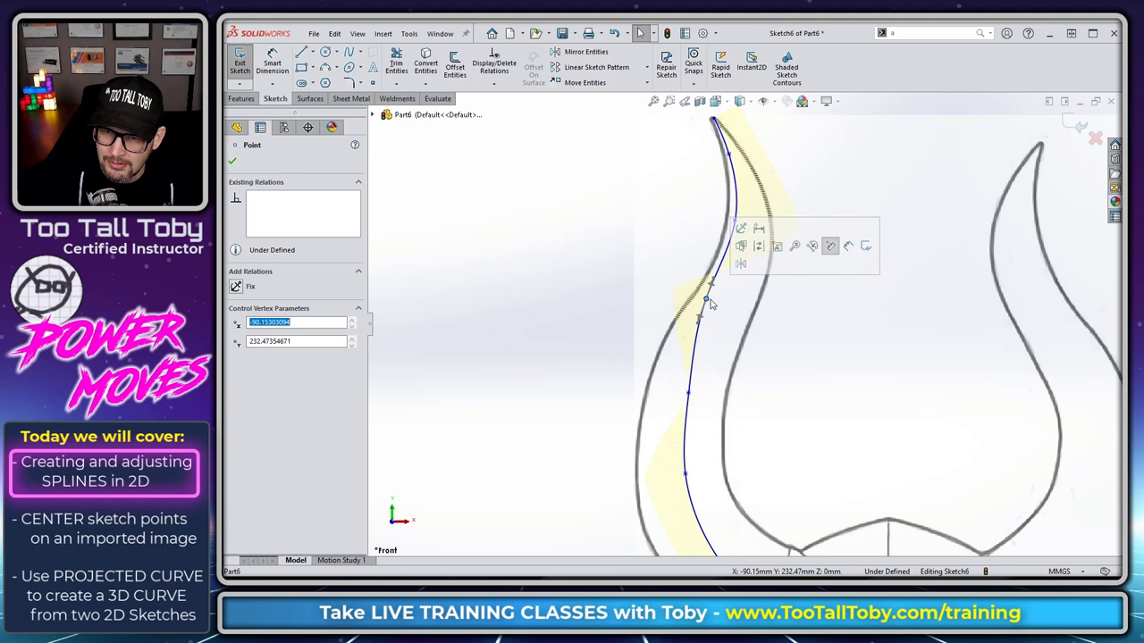
scroll(726, 243, down, 2)
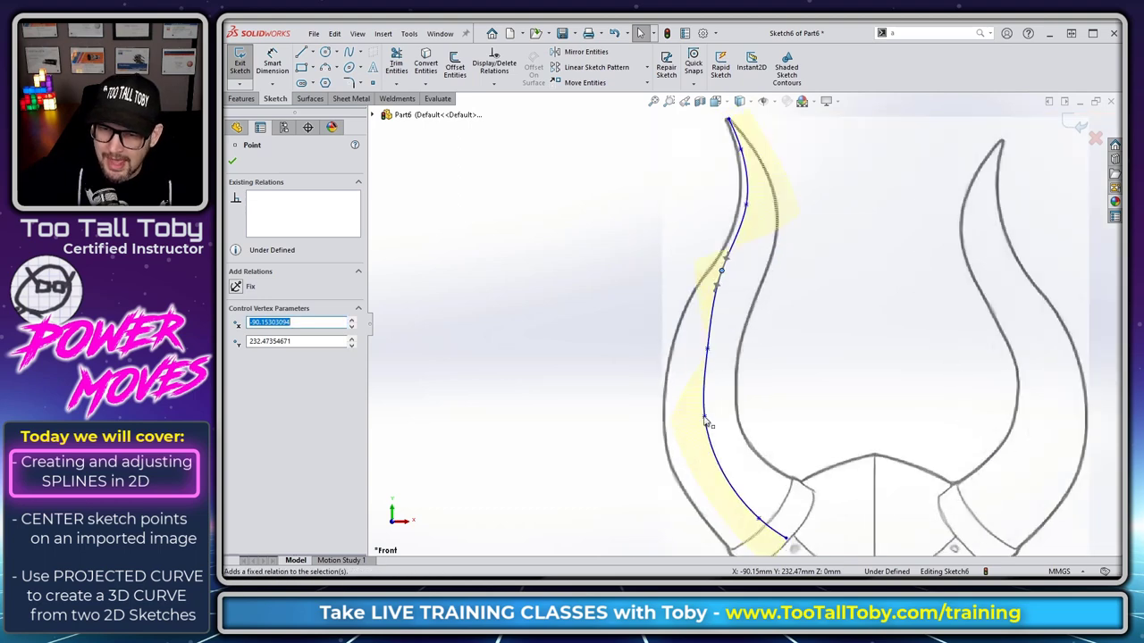
drag(705, 421, 725, 429)
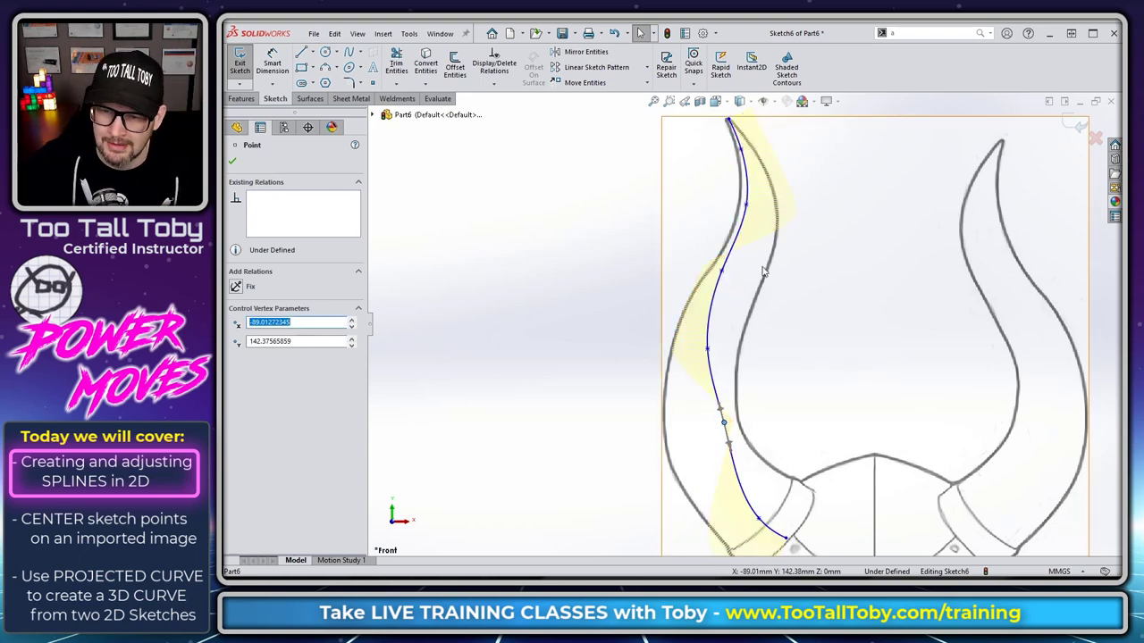
click(714, 310)
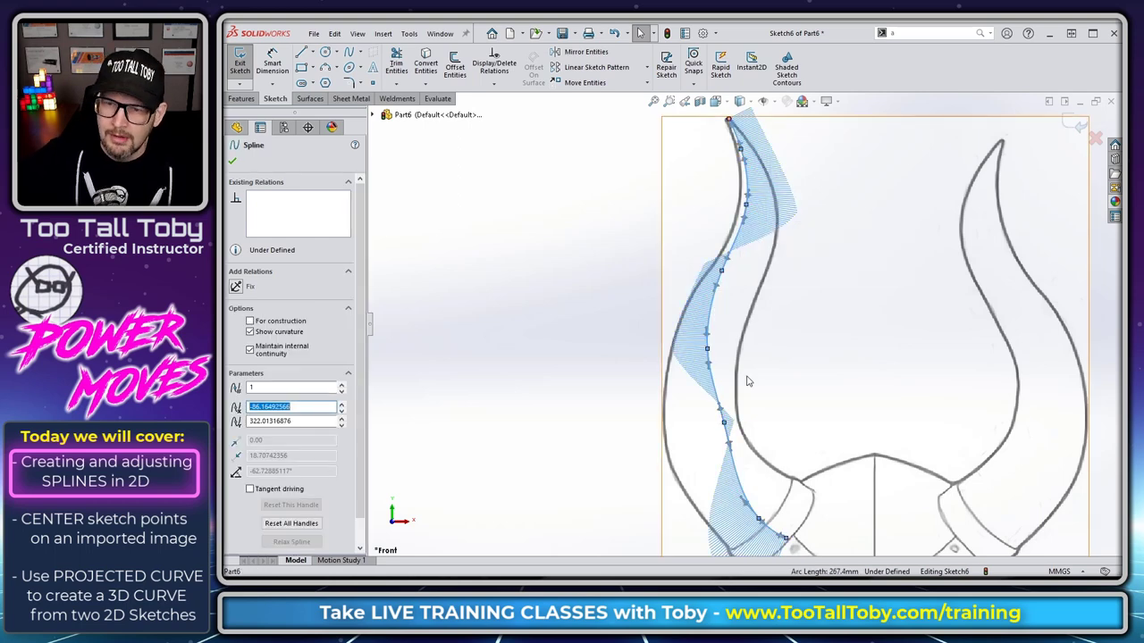
Delete the traced spline and start a new spline at the left horn tip.
key(Delete)
scroll(806, 434, up, 2)
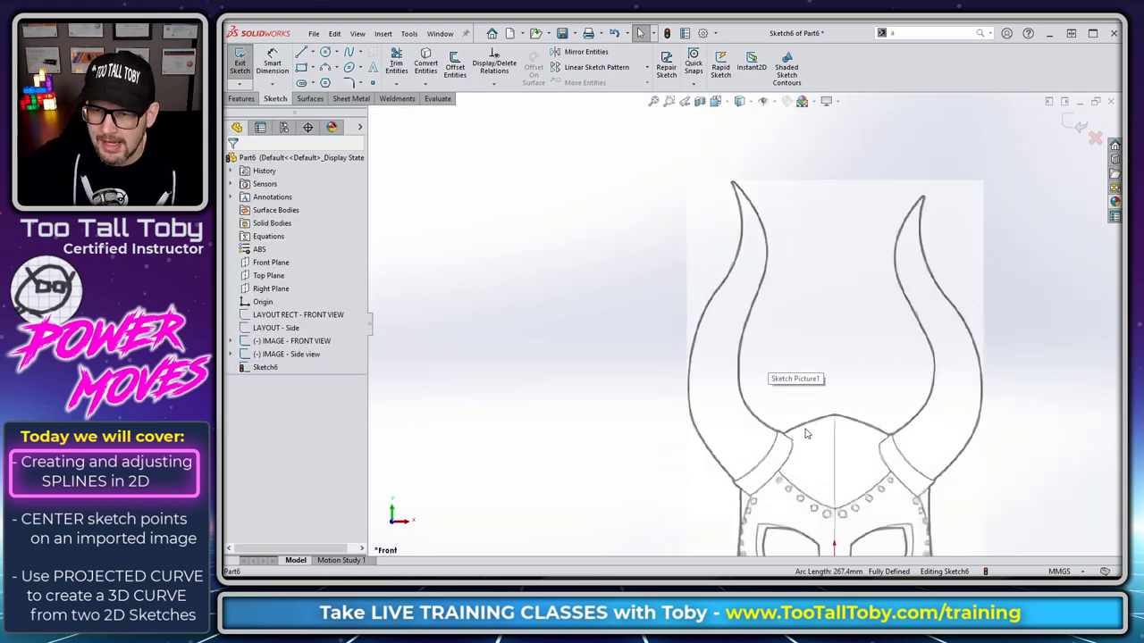
click(348, 52)
scroll(715, 193, up, 1)
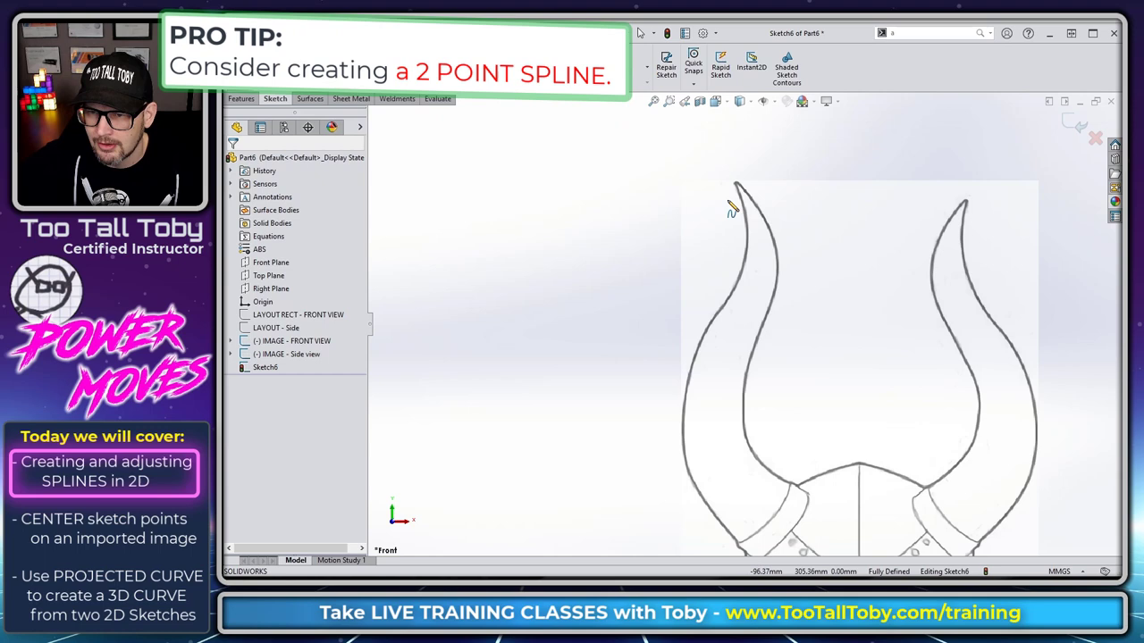
scroll(731, 208, up, 4)
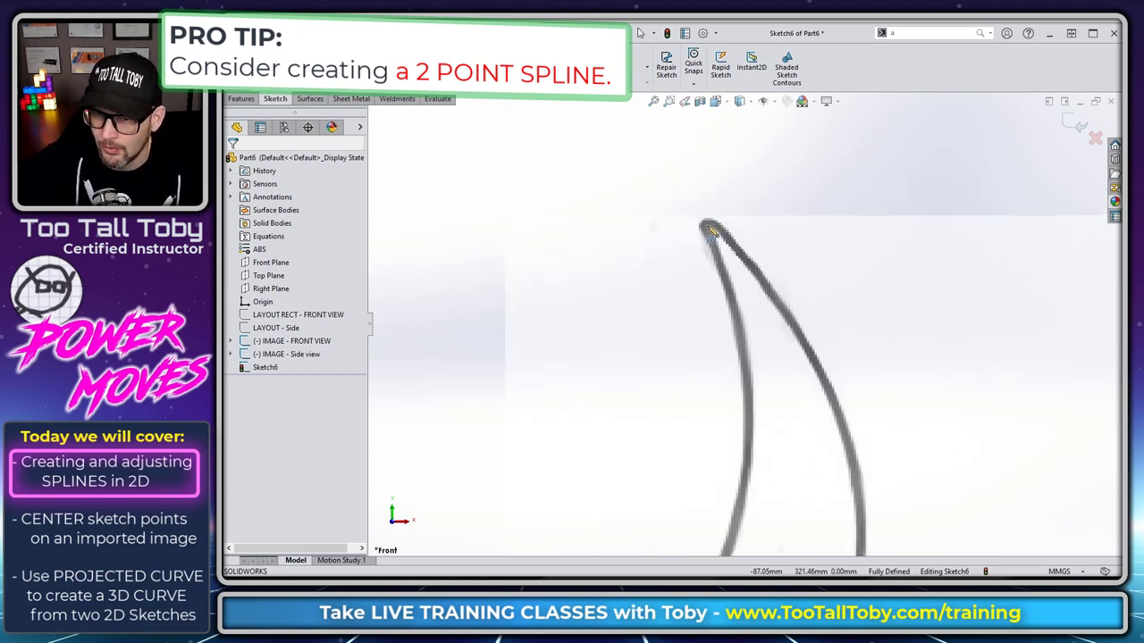
click(708, 231)
End the spline with a second point on the helmet rim.
scroll(760, 384, down, 4)
scroll(747, 457, up, 5)
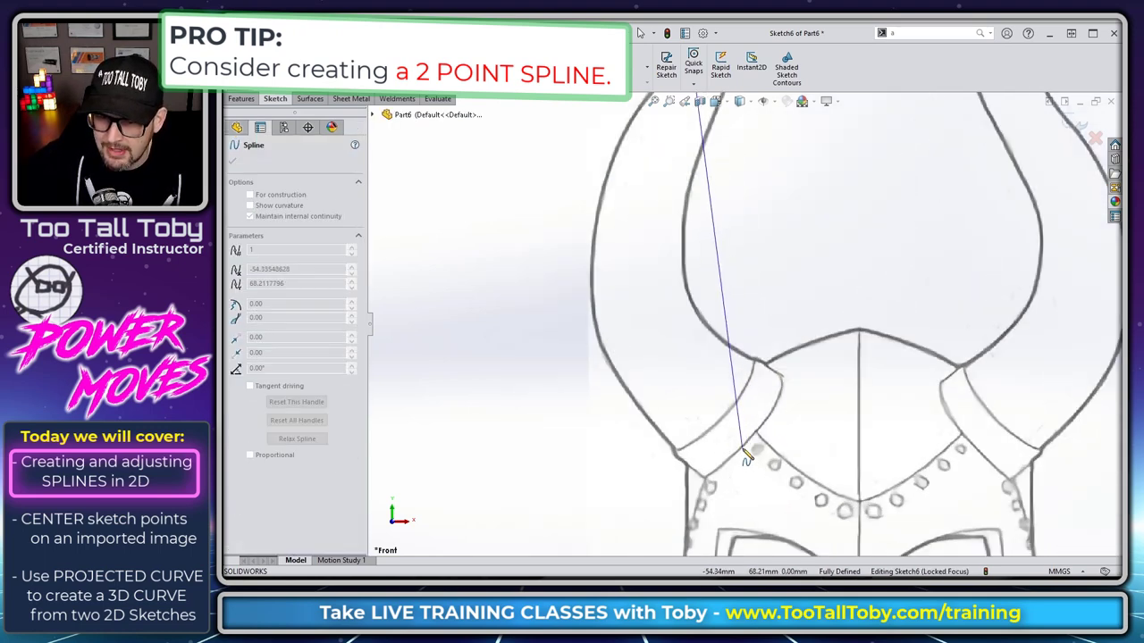
scroll(747, 457, up, 1)
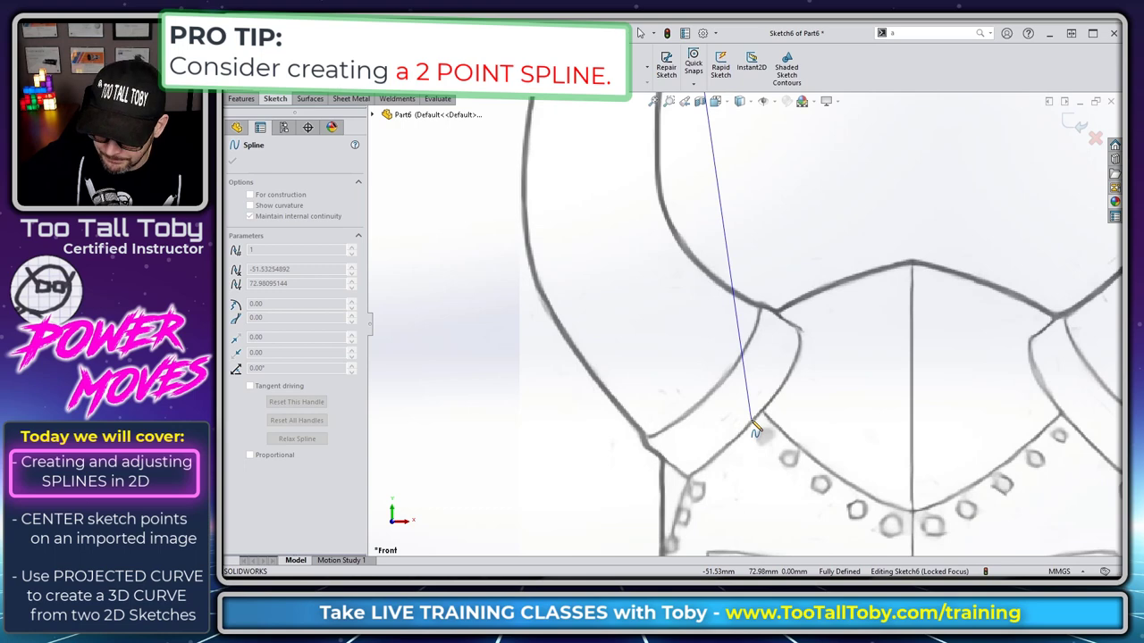
click(753, 426)
scroll(755, 268, down, 4)
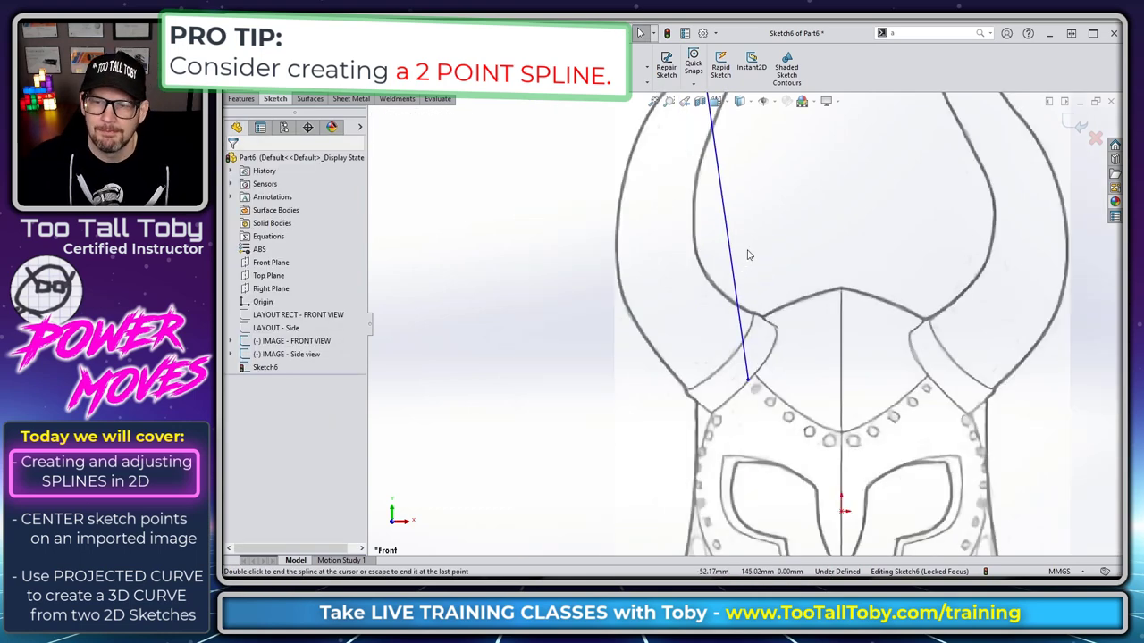
scroll(749, 255, down, 3)
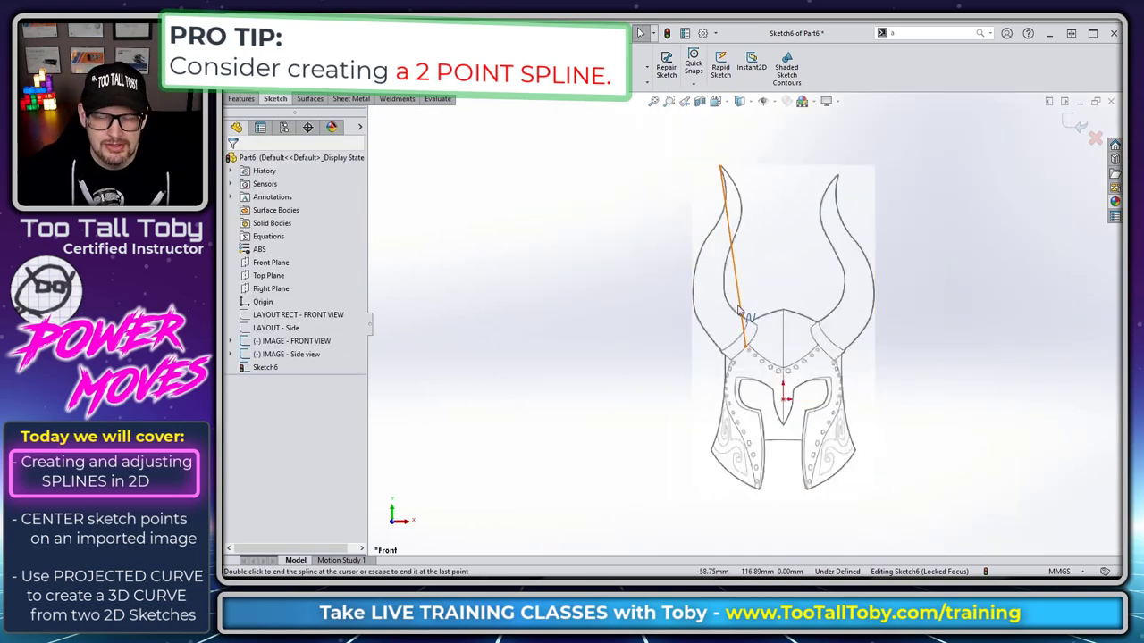
scroll(740, 317, up, 1)
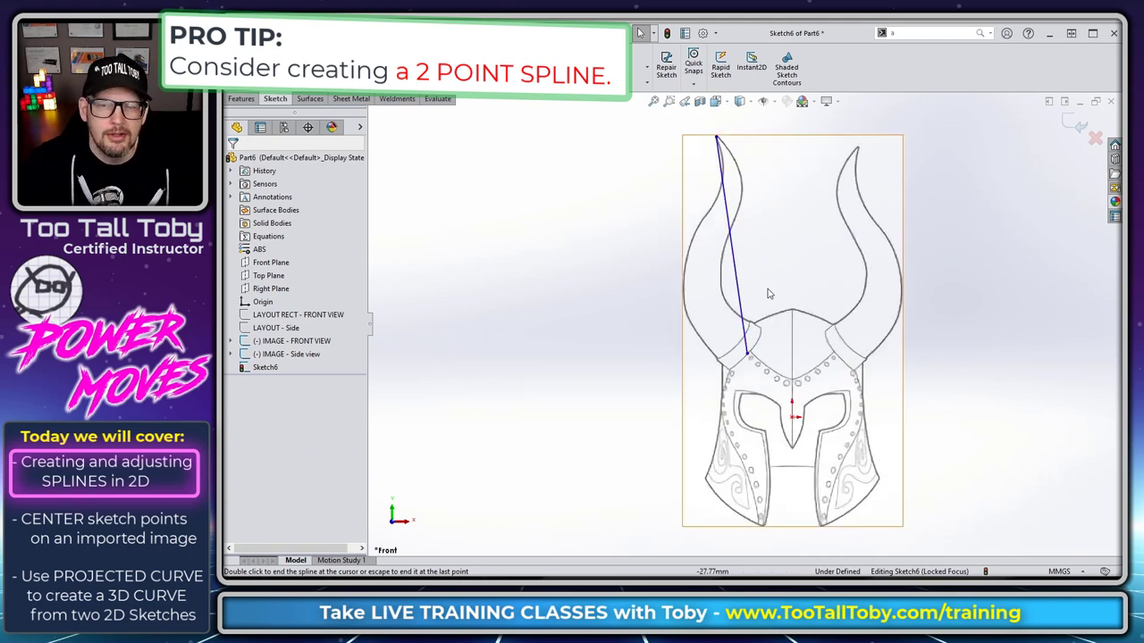
scroll(755, 340, up, 2)
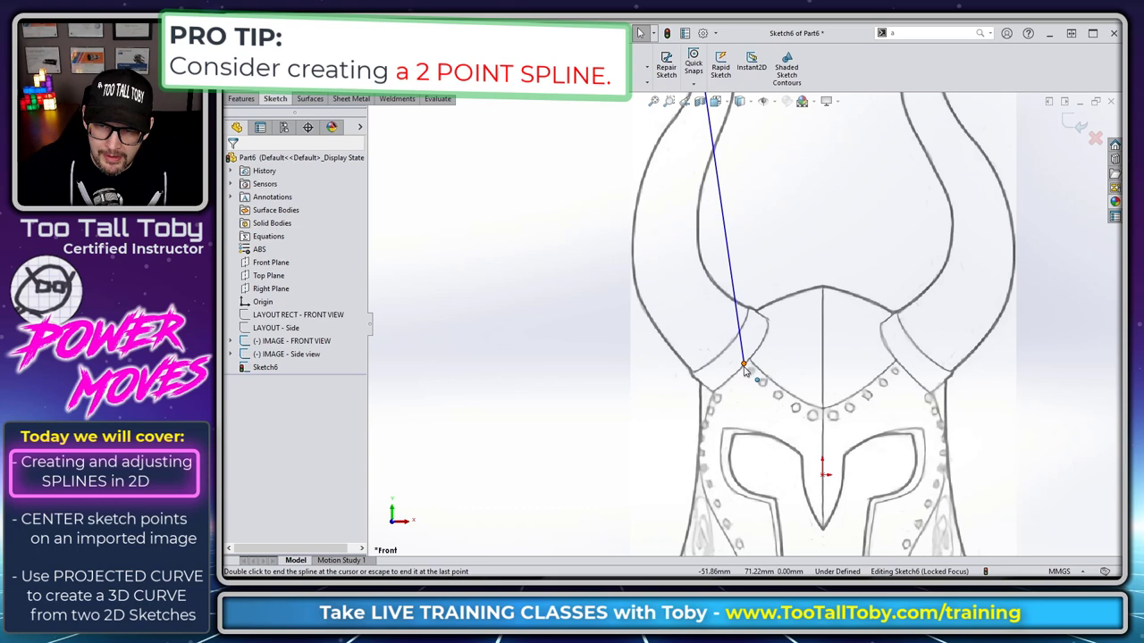
key(Escape)
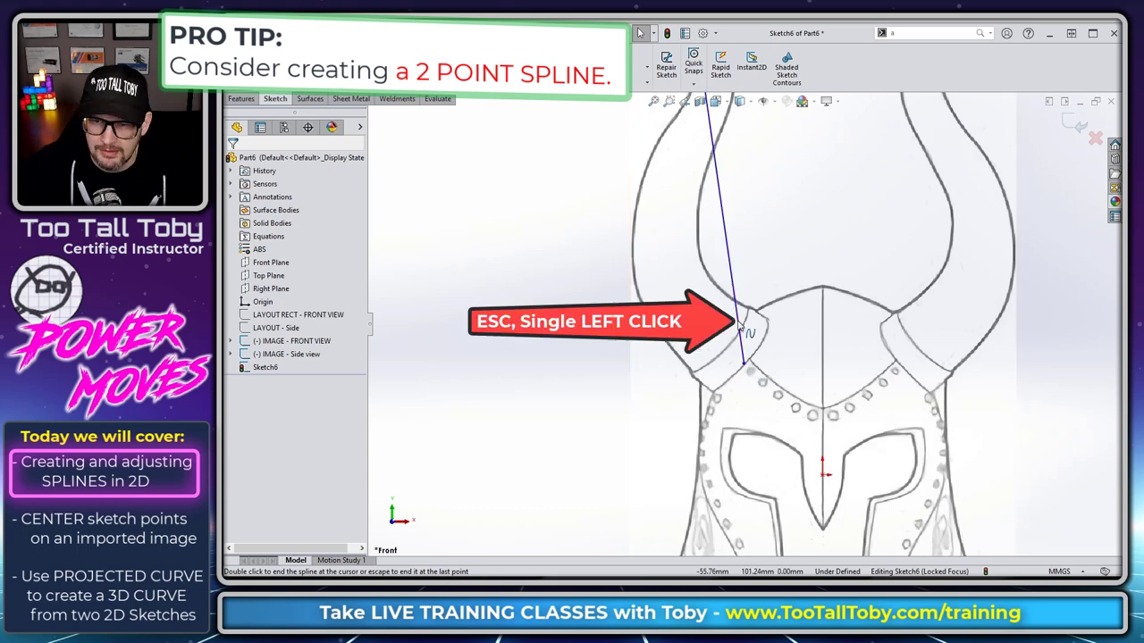
Drag the tangent handles at the tip and rim ends so the spline bends along the left horn.
click(740, 327)
scroll(751, 295, down, 3)
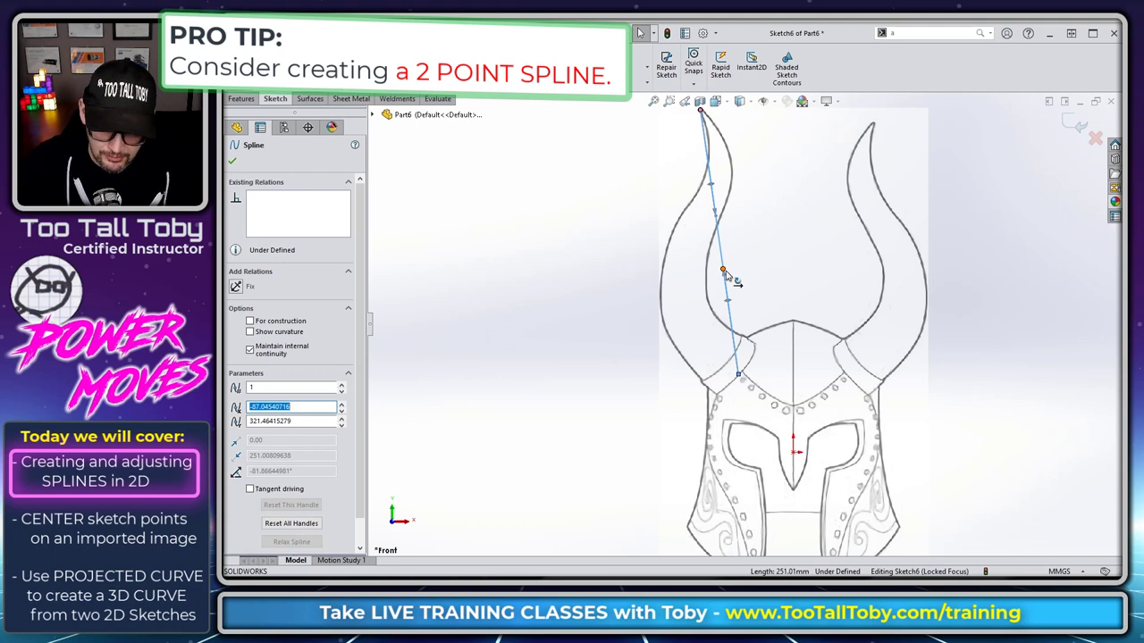
drag(725, 279, 650, 313)
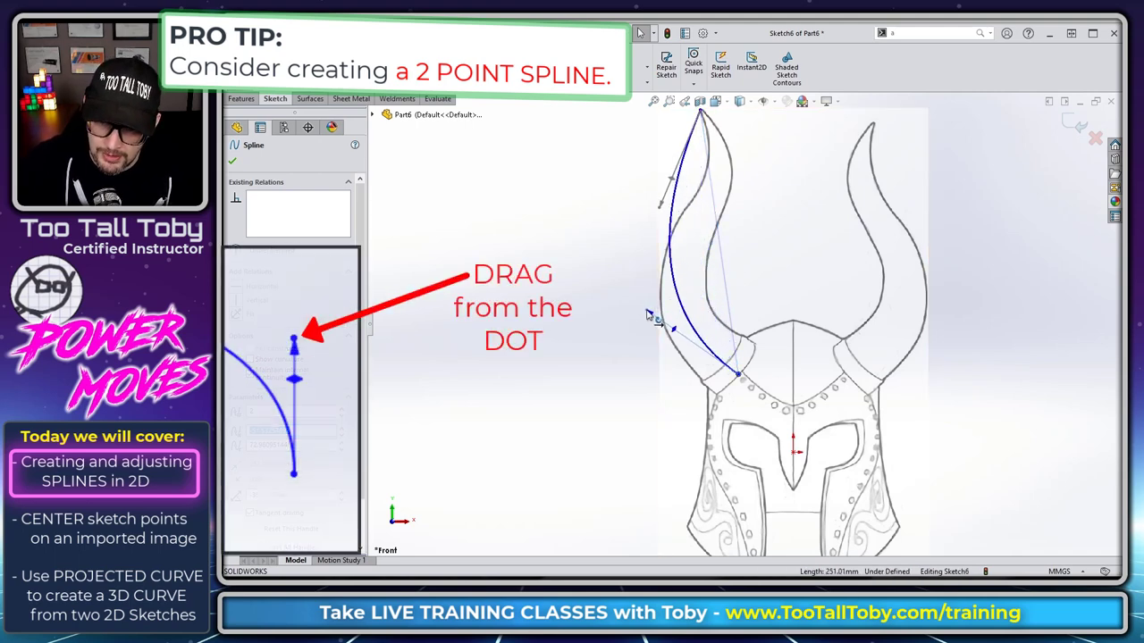
mouse_move(663, 212)
mouse_down()
mouse_move(672, 169)
mouse_move(702, 148)
mouse_move(737, 172)
mouse_move(729, 150)
mouse_move(737, 169)
mouse_up()
drag(683, 337, 628, 317)
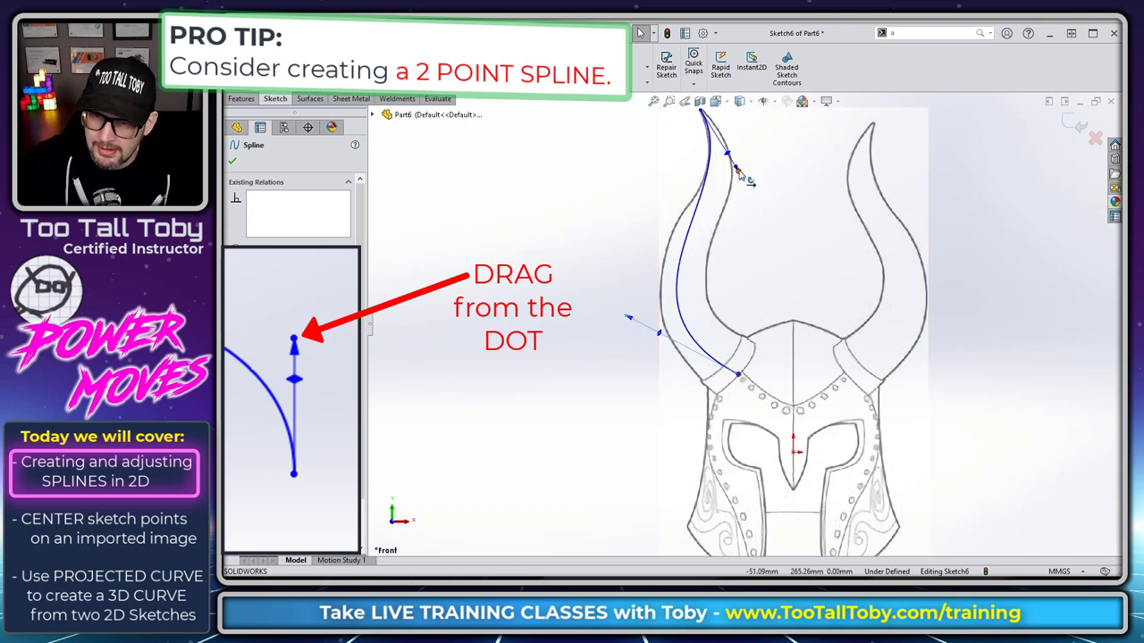
mouse_move(741, 173)
mouse_down()
mouse_move(749, 199)
mouse_move(756, 178)
mouse_up()
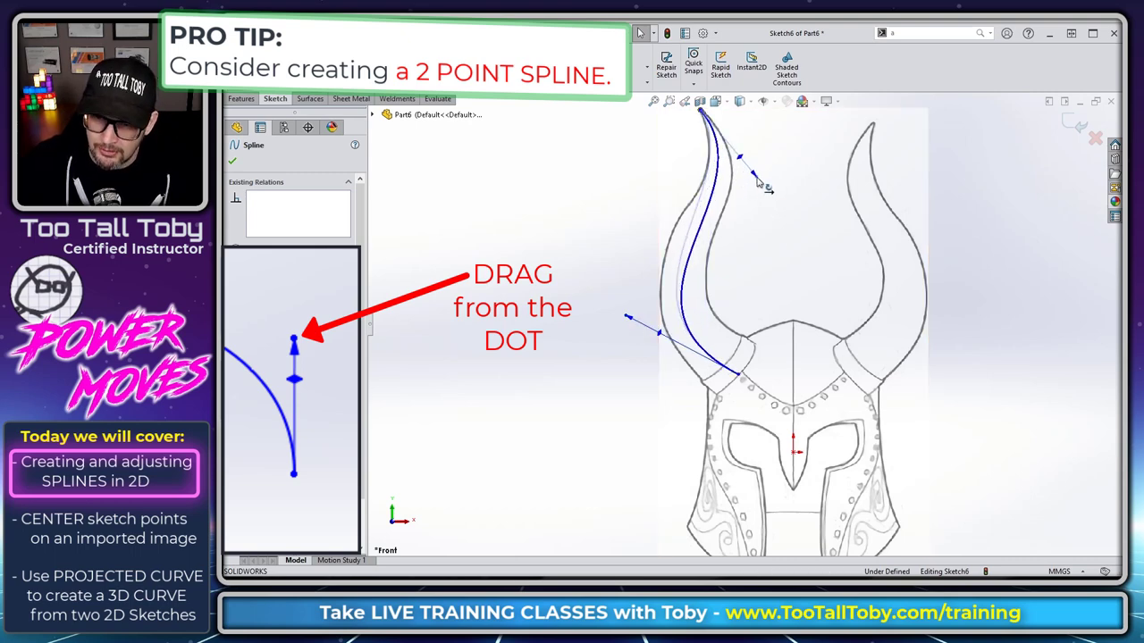
drag(629, 322, 622, 291)
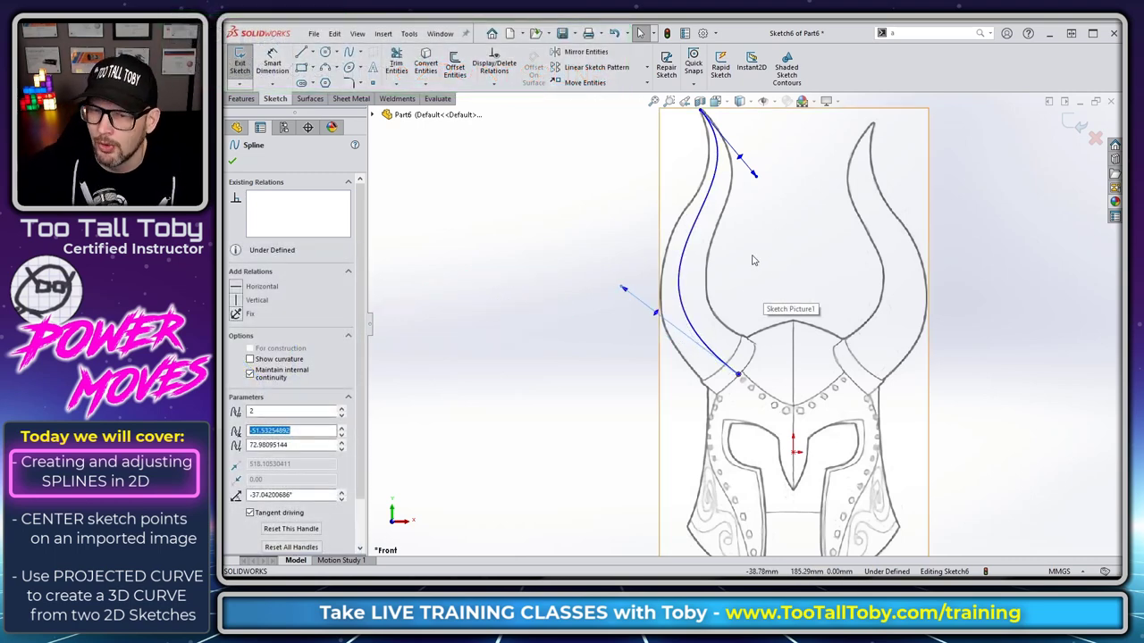
Insert an extra point midway along the horn spline.
right_click(690, 230)
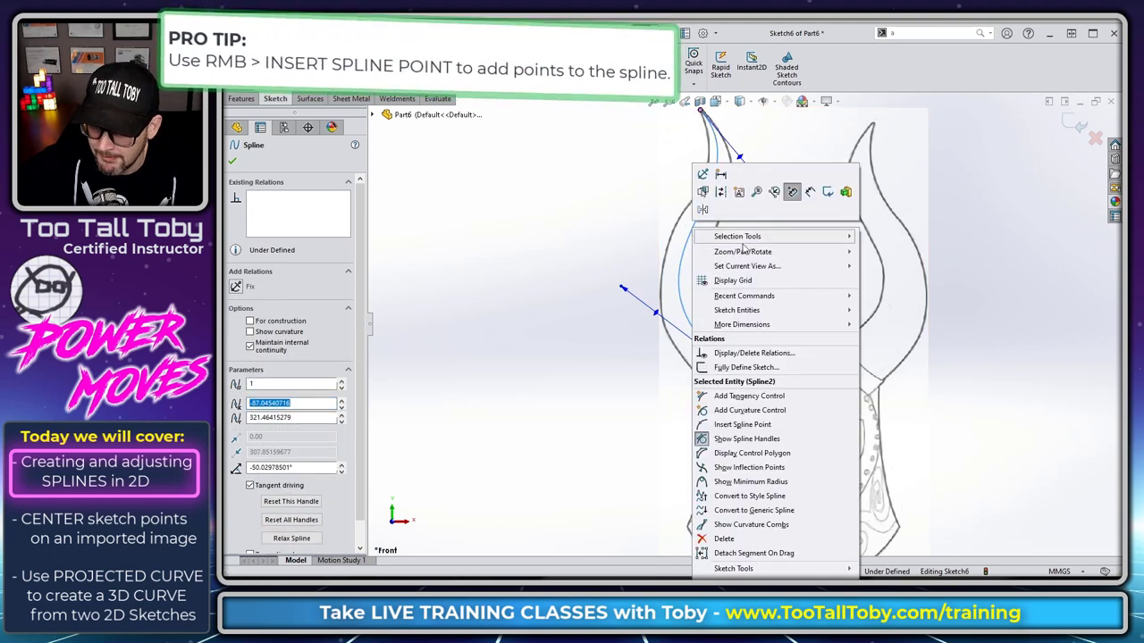
click(765, 428)
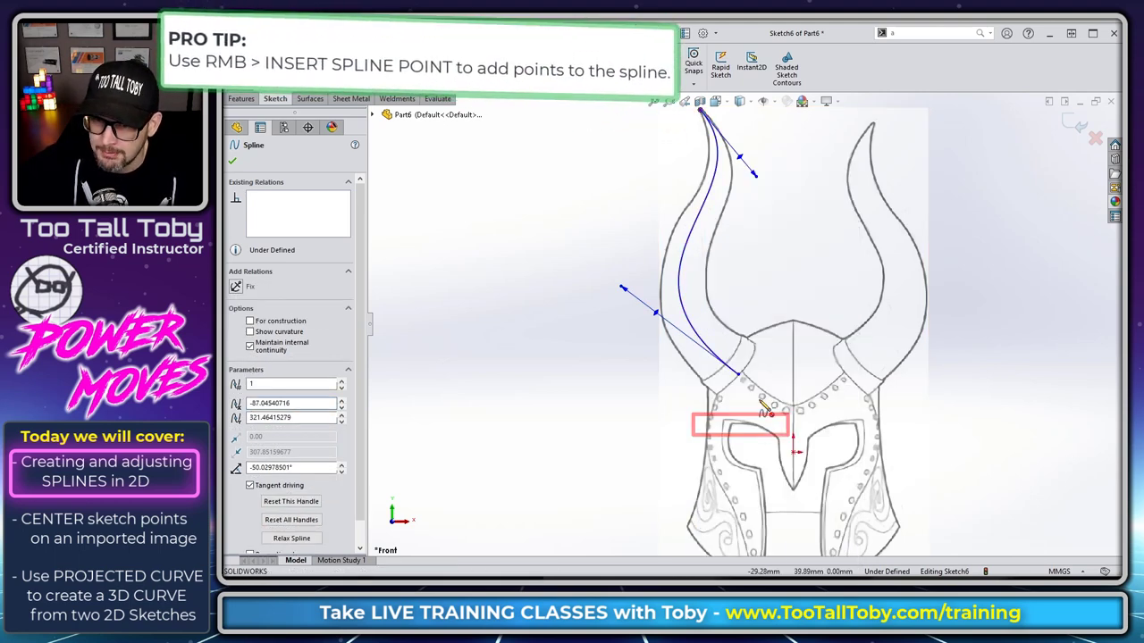
click(688, 237)
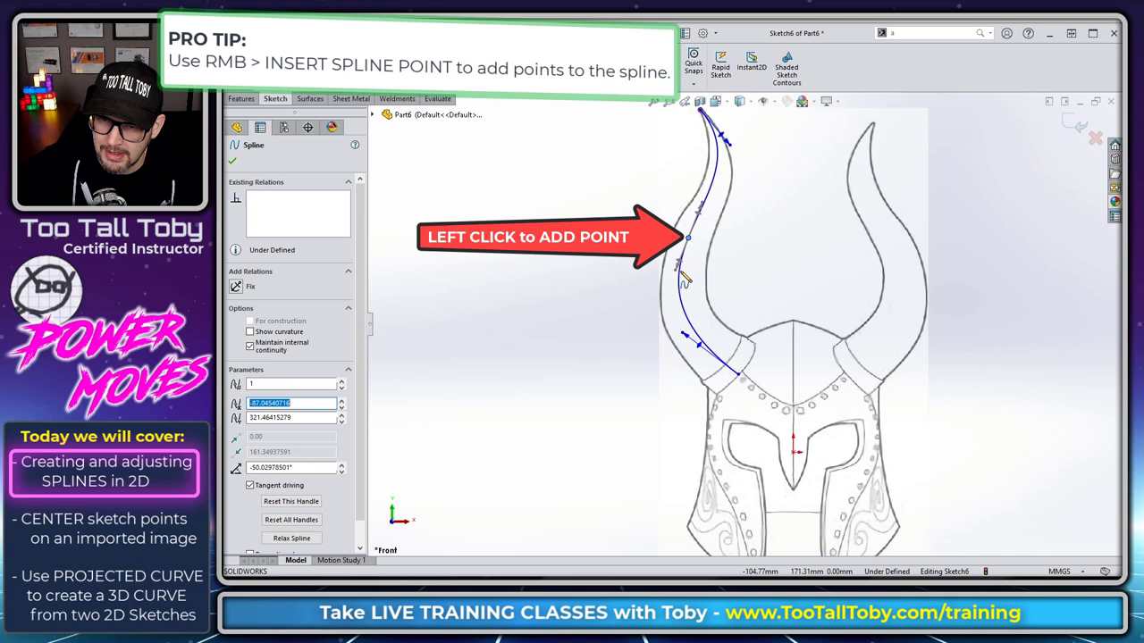
key(Escape)
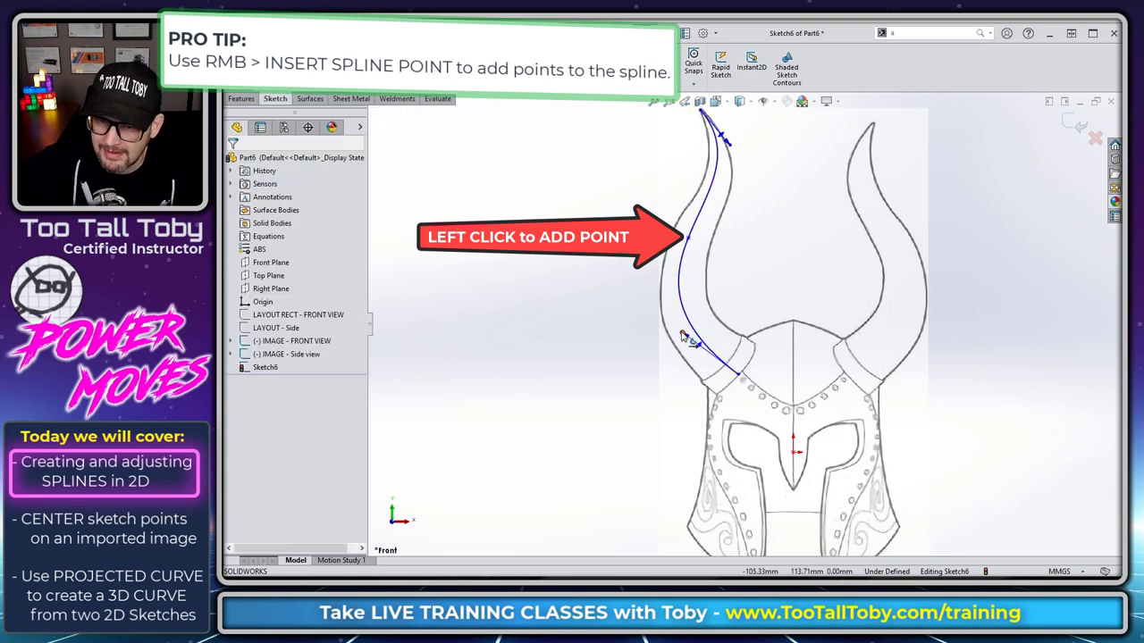
Refine the tip tangent and move the middle point to centre the curve in the horn.
click(683, 337)
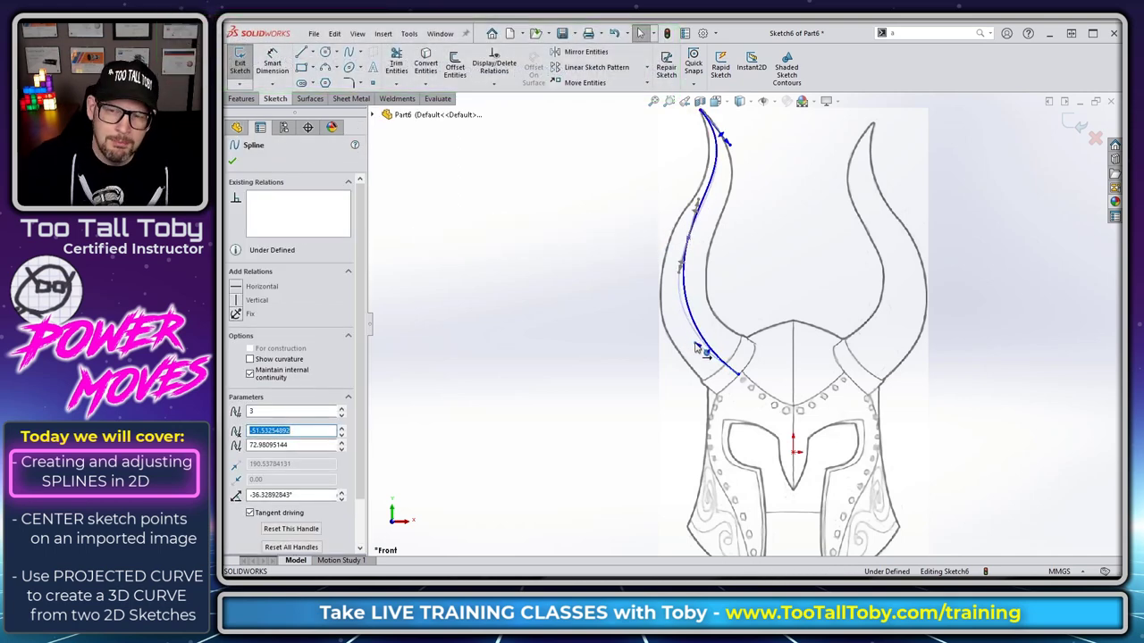
drag(698, 349, 696, 349)
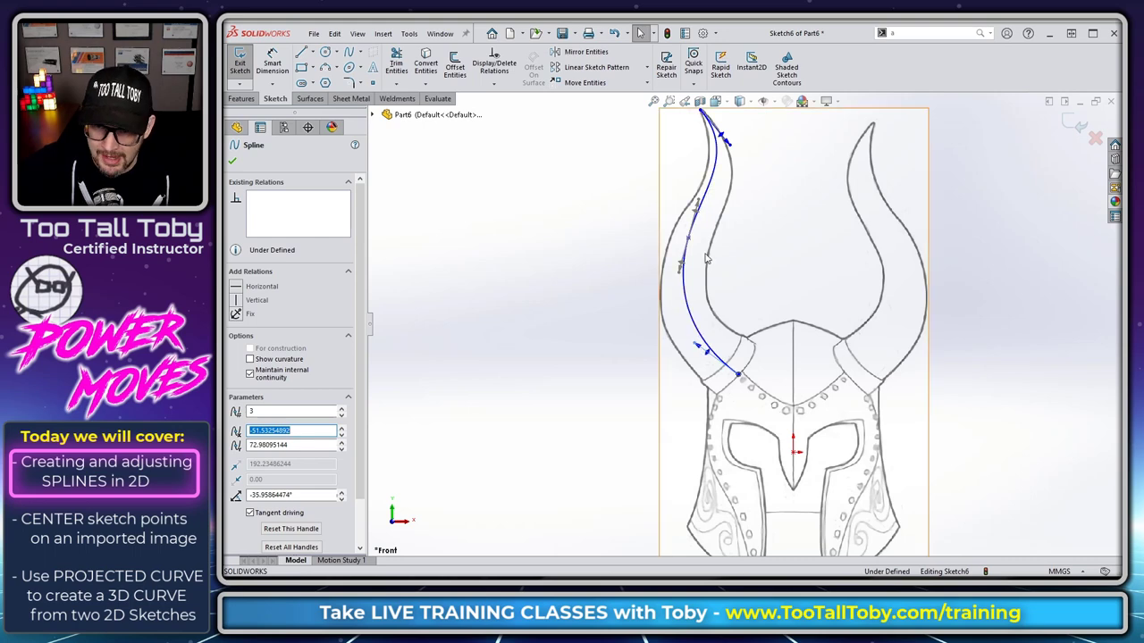
scroll(743, 166, down, 3)
drag(743, 167, 758, 183)
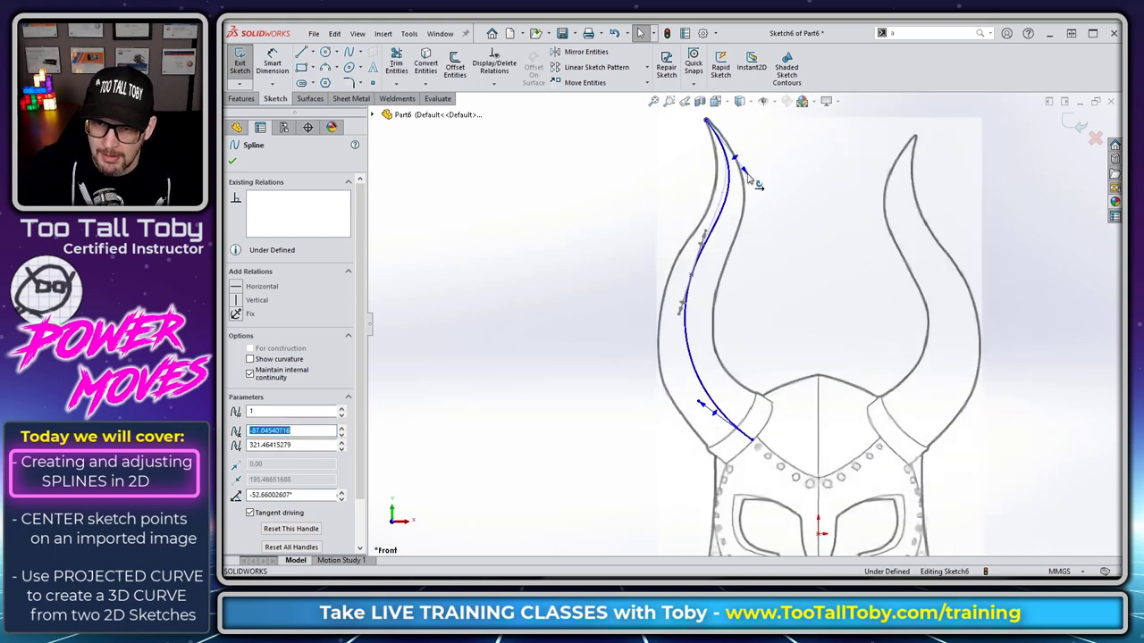
click(693, 299)
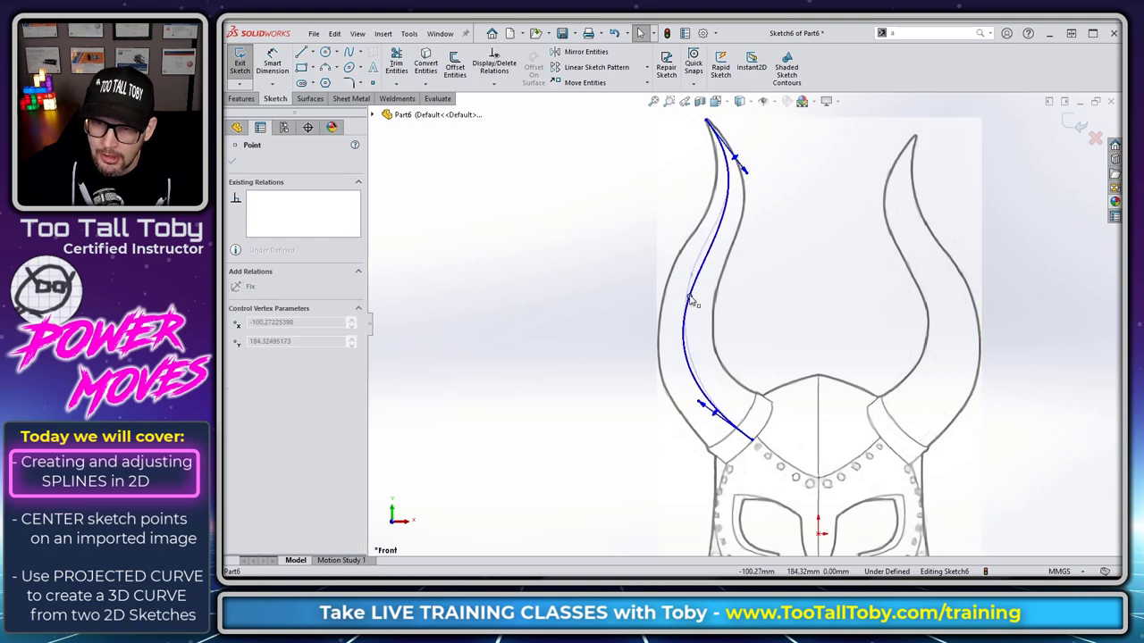
drag(689, 296, 692, 285)
click(790, 320)
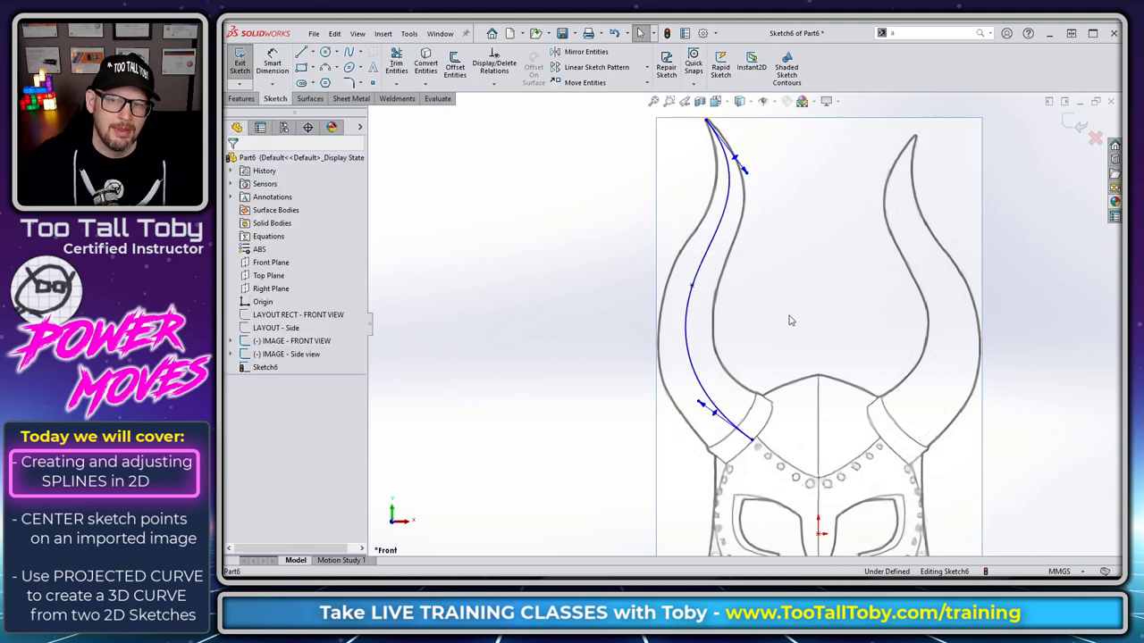
scroll(768, 198, up, 1)
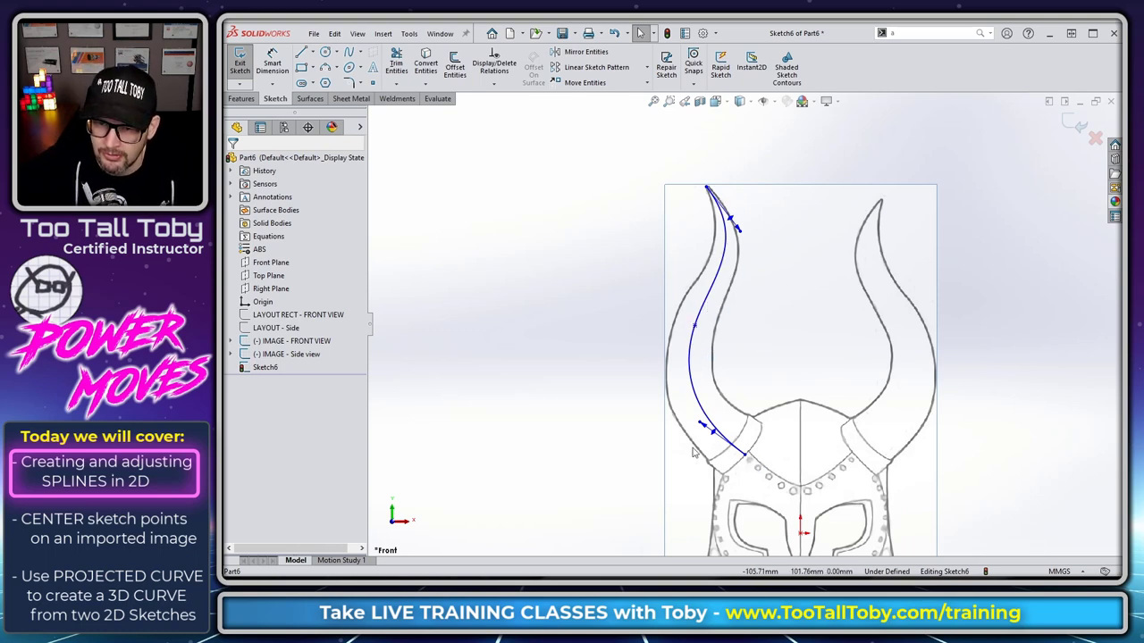
scroll(728, 480, down, 4)
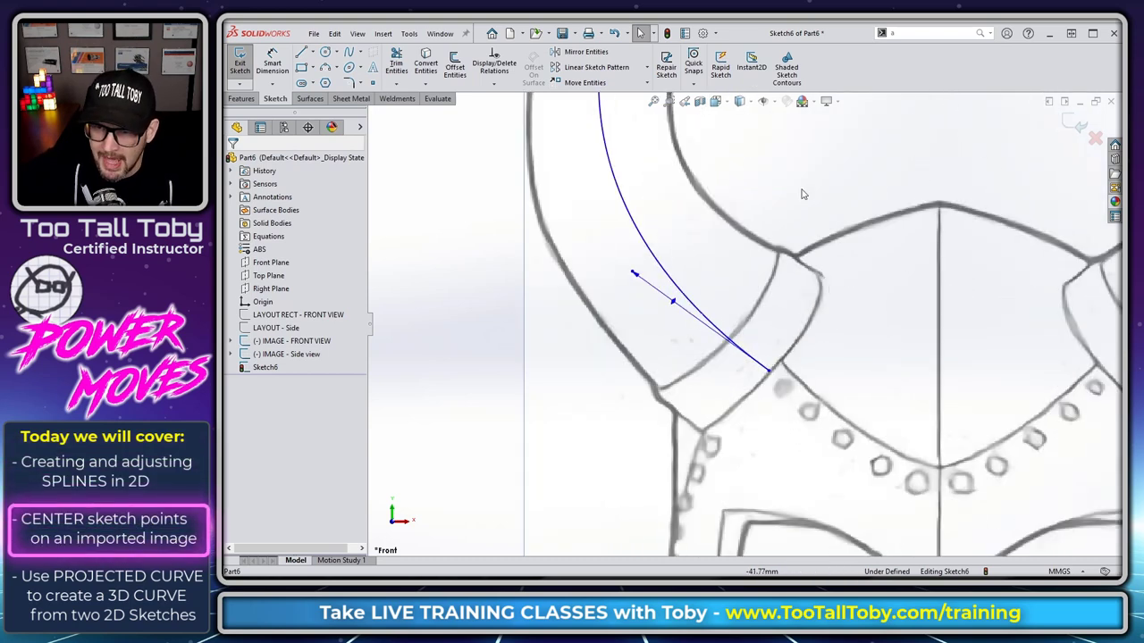
Draw two construction centerlines, one across the horn base and one to the rim edge.
key(s)
click(861, 217)
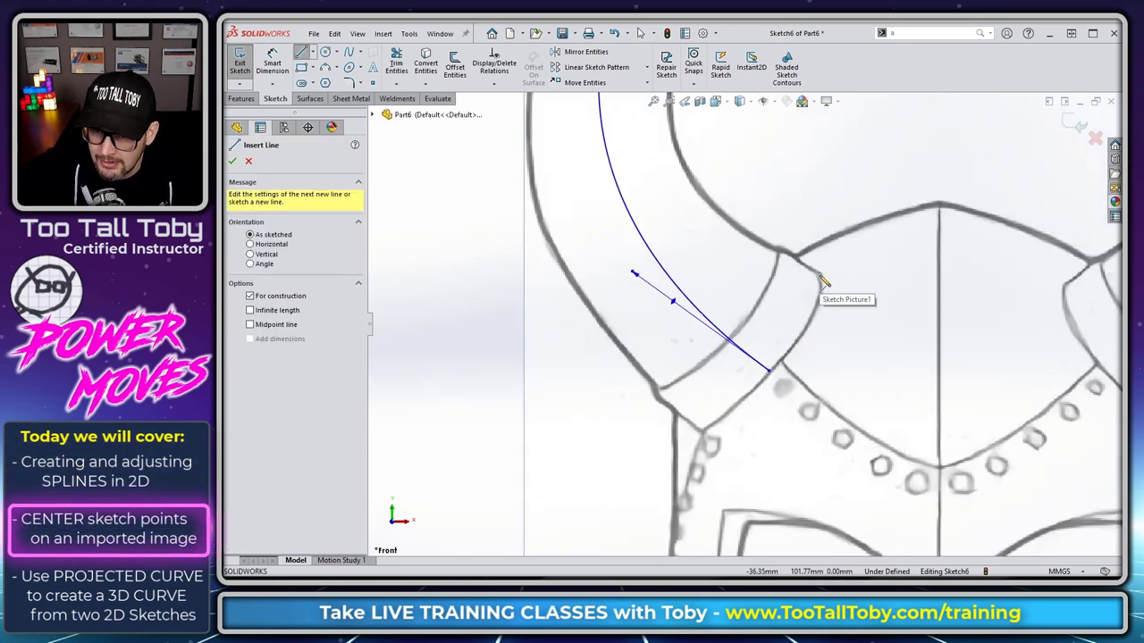
click(819, 277)
click(703, 430)
key(Escape)
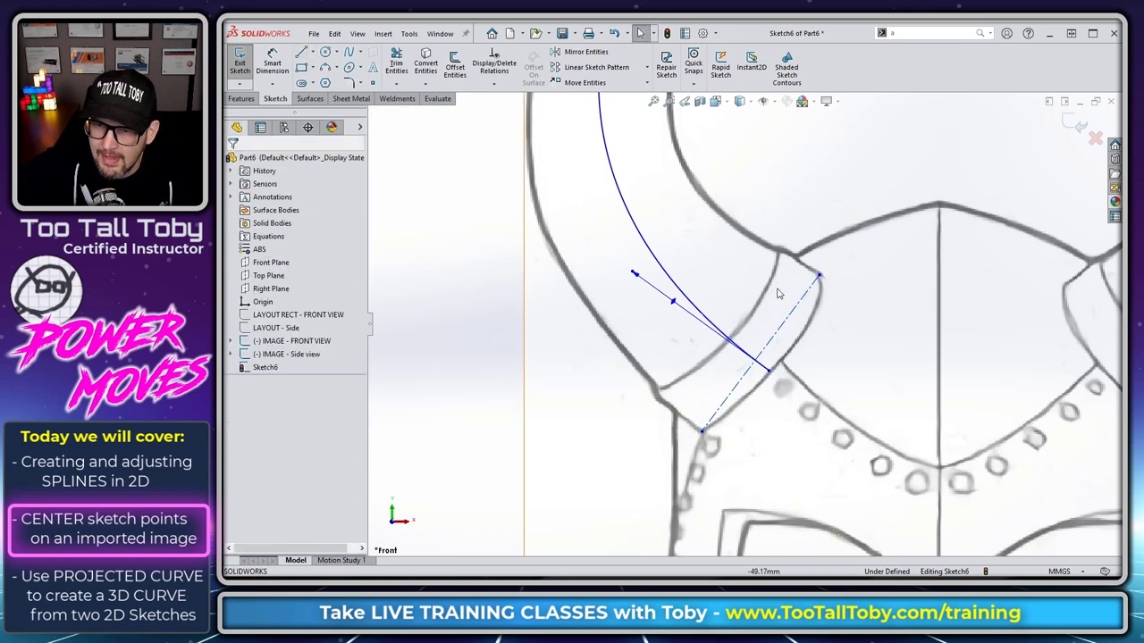
key(s)
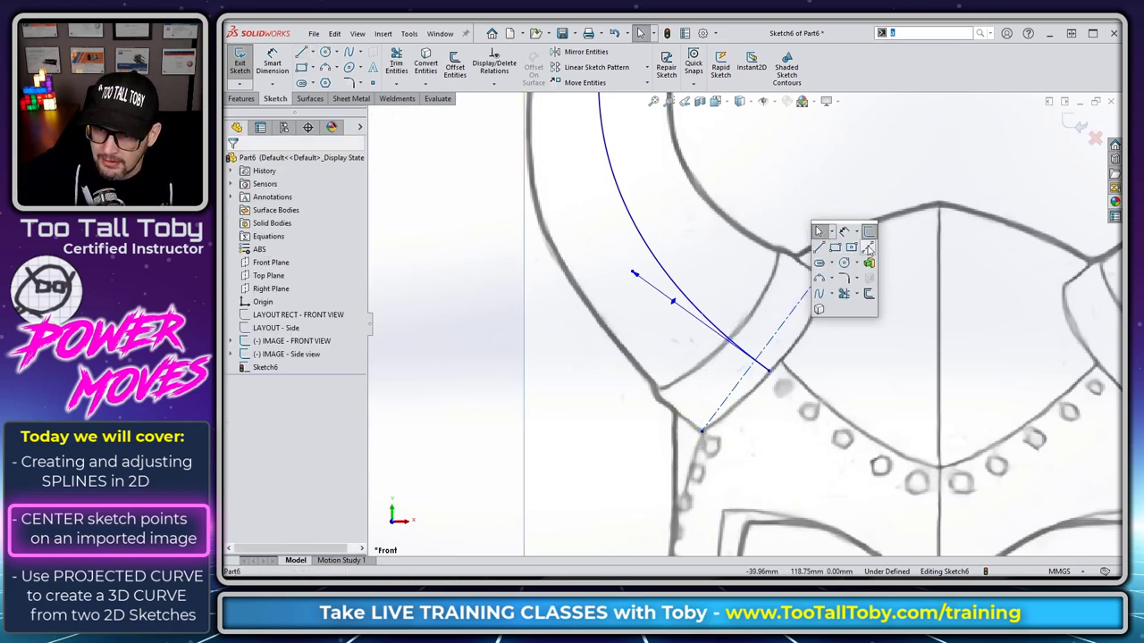
click(867, 249)
click(761, 355)
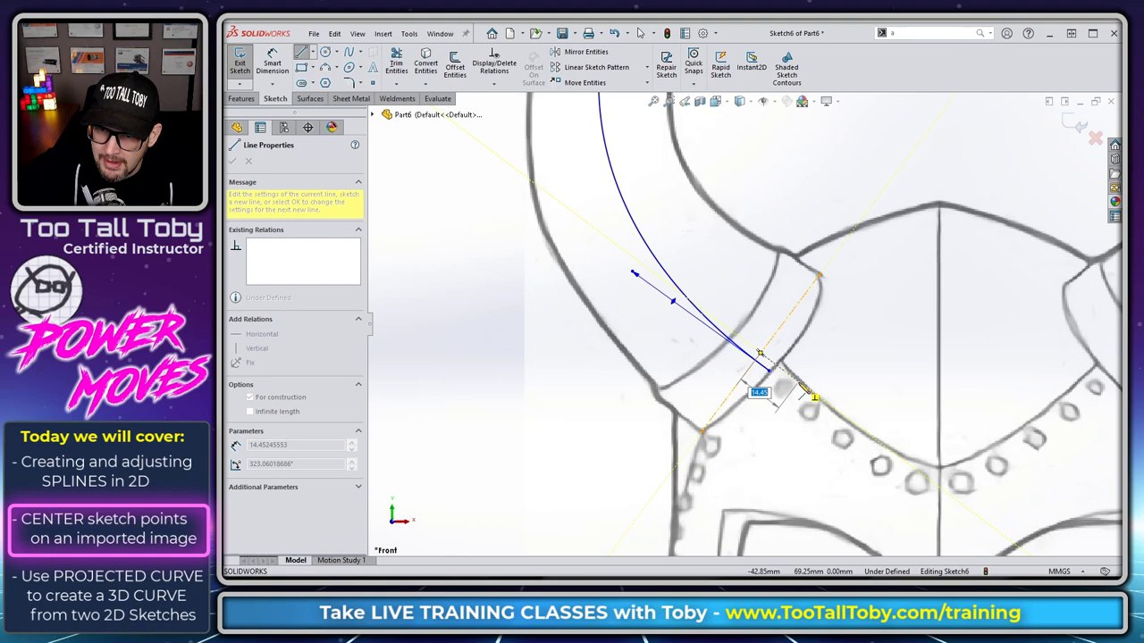
click(794, 379)
key(Escape)
Drag the spline's bottom endpoint onto the centerline.
scroll(785, 368, down, 4)
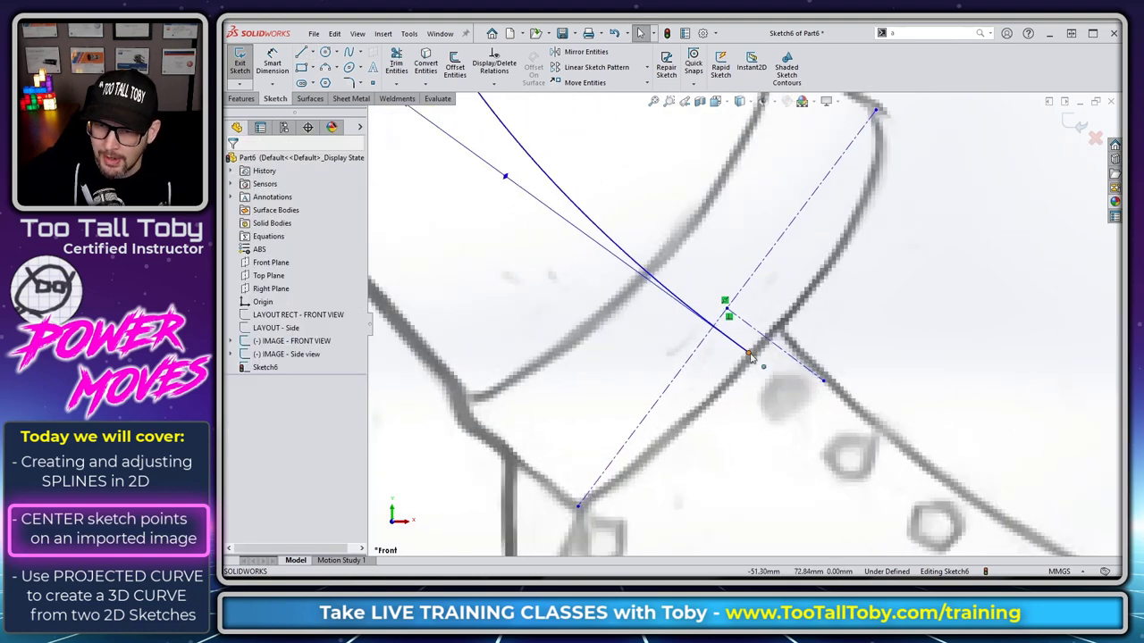
drag(751, 357, 778, 347)
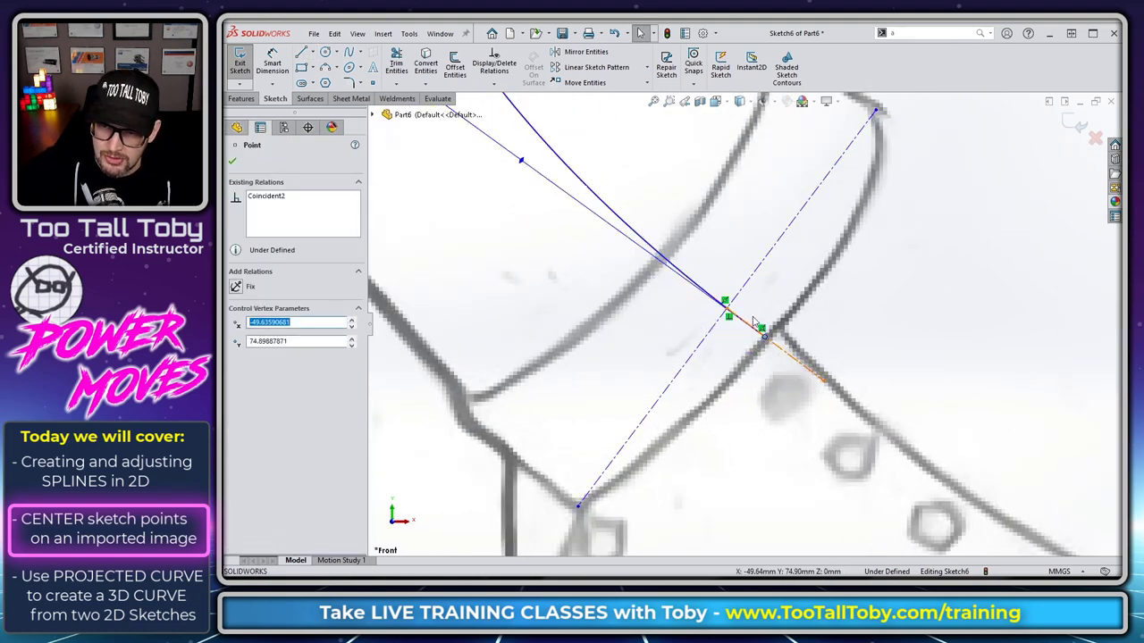
scroll(758, 327, up, 1)
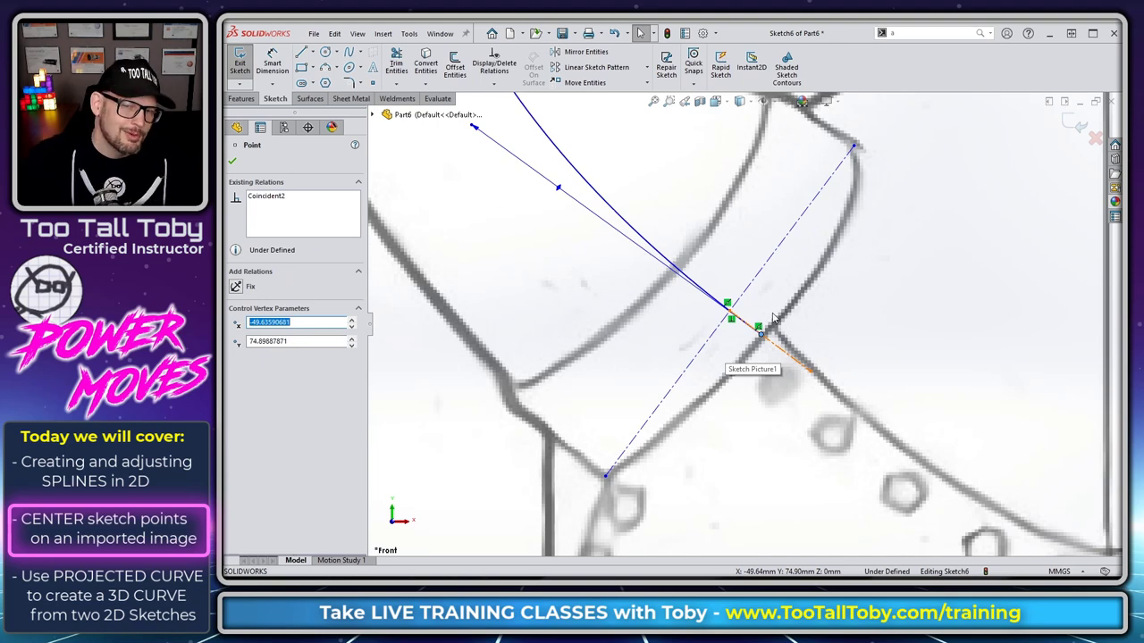
scroll(774, 319, up, 8)
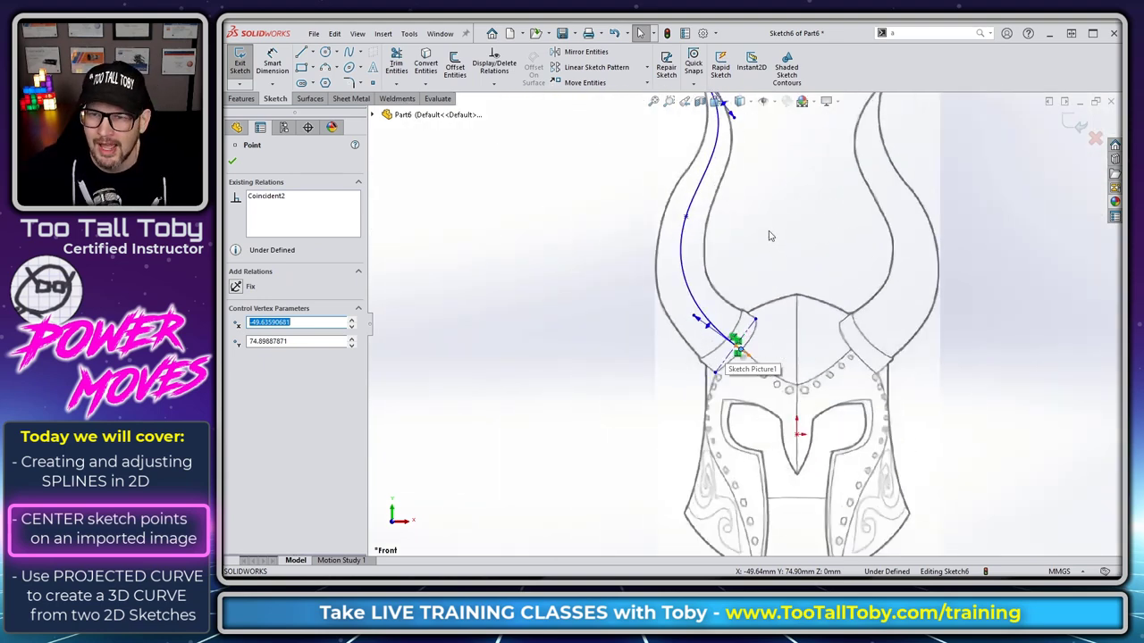
scroll(772, 224, up, 2)
key(Escape)
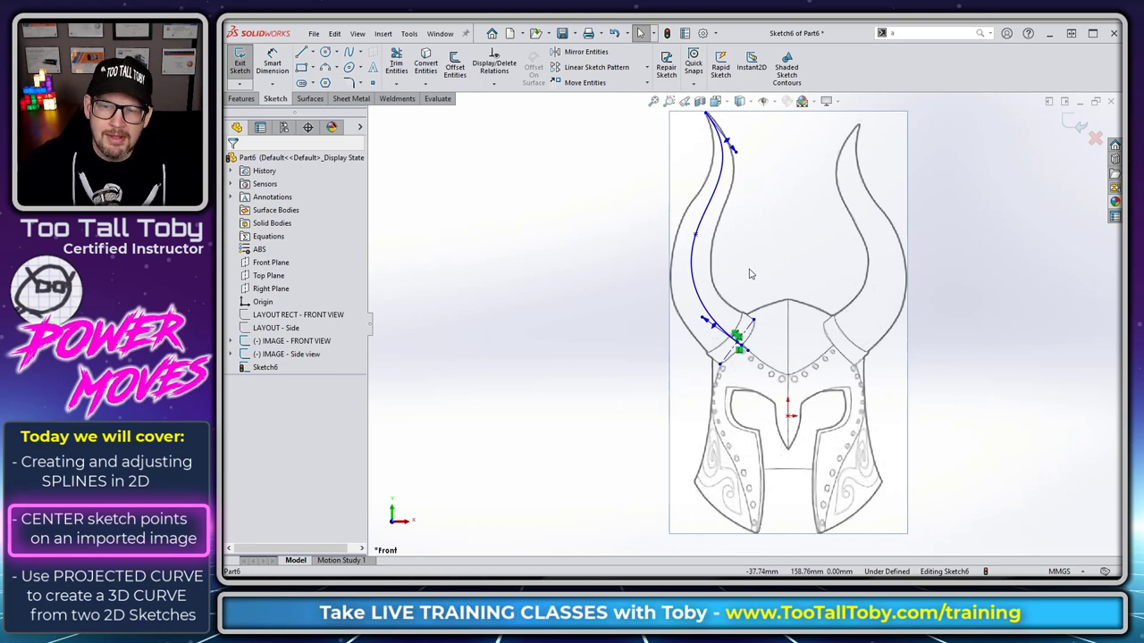
Review the horn spline, zoom to fit, and exit the sketch.
click(704, 320)
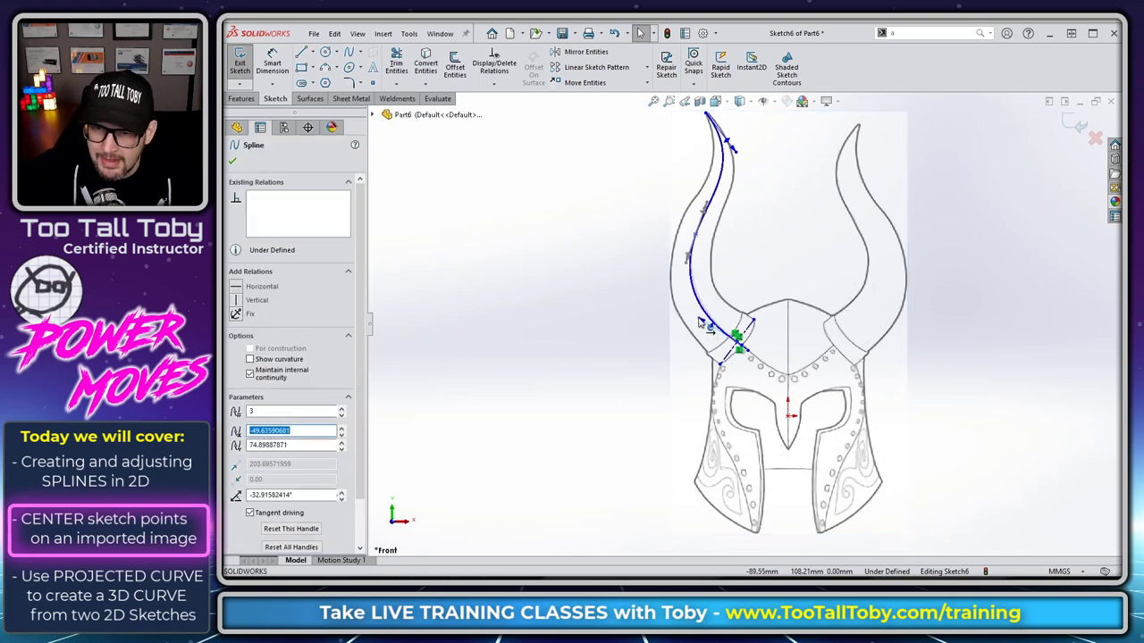
click(777, 208)
key(f)
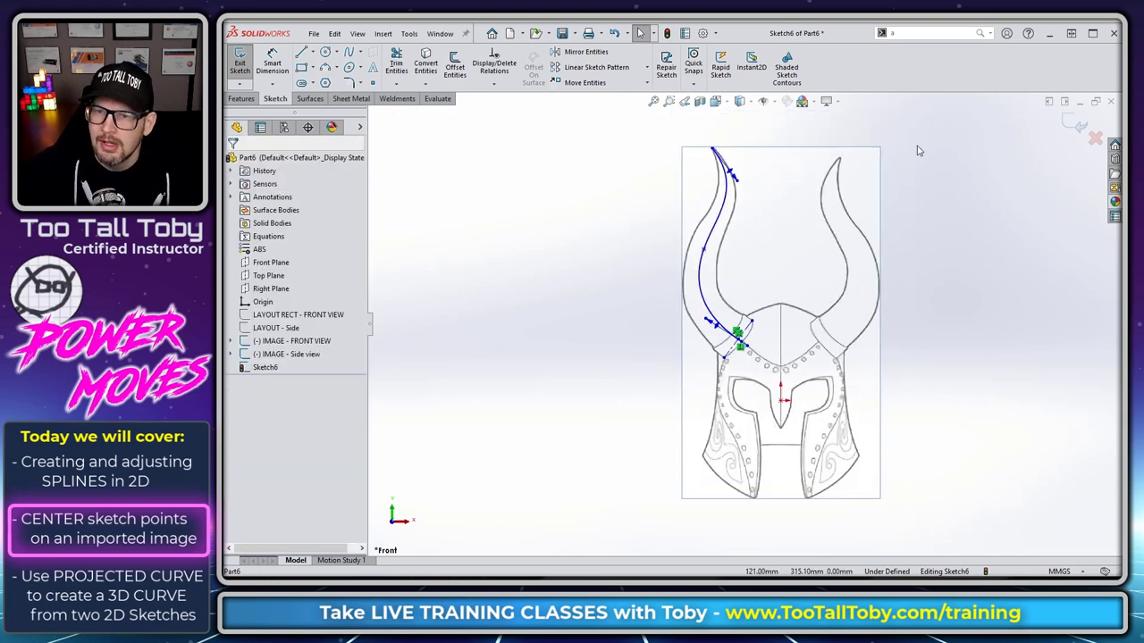
click(1073, 127)
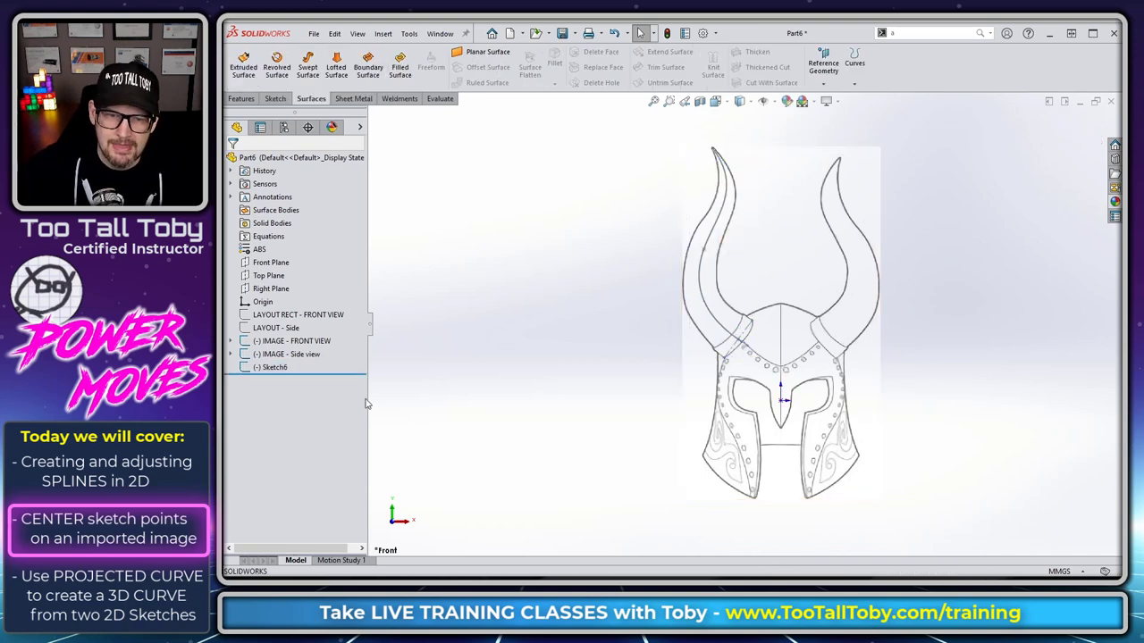
Rename Sketch6 to 'SPLINE-Front View' and turn the model to the side view.
click(273, 367)
key(F2)
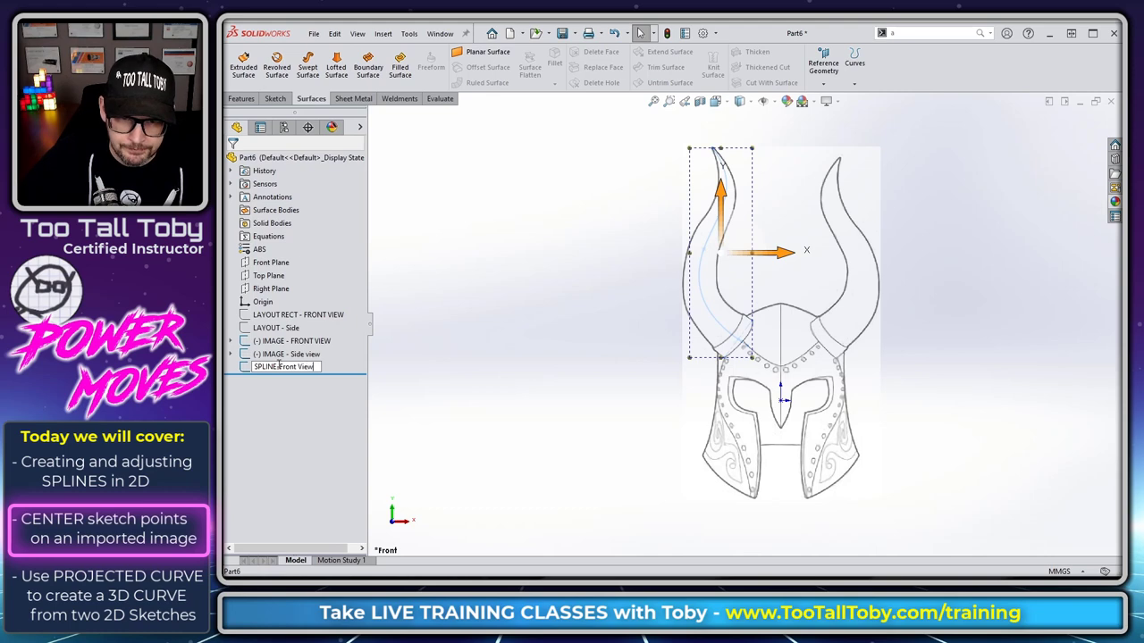
key(Return)
key(Escape)
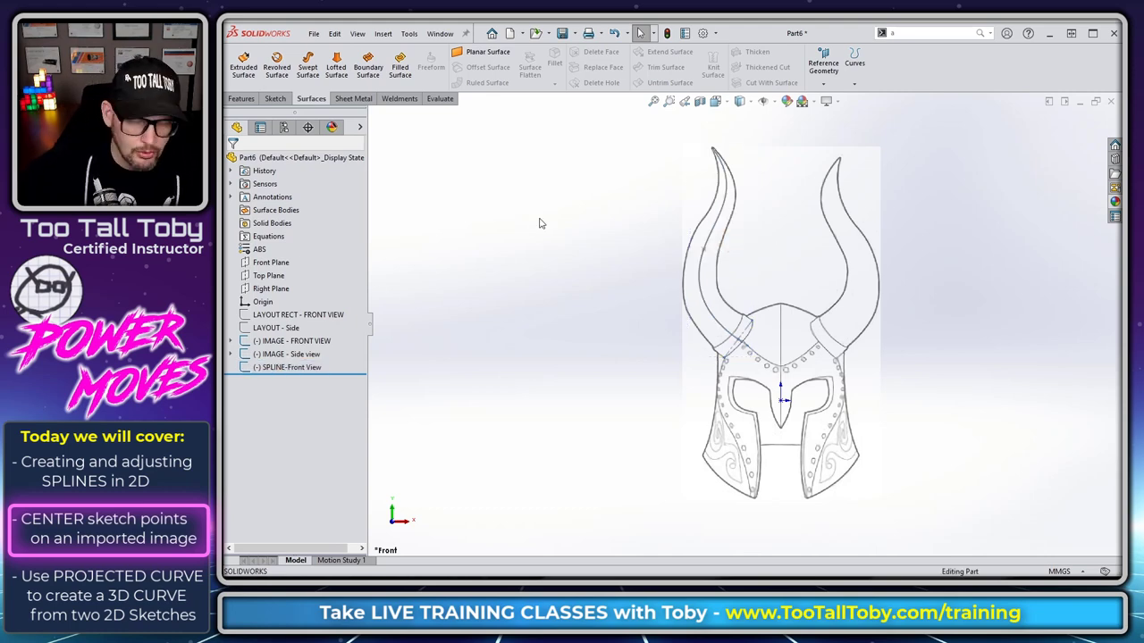
key(ctrl+3)
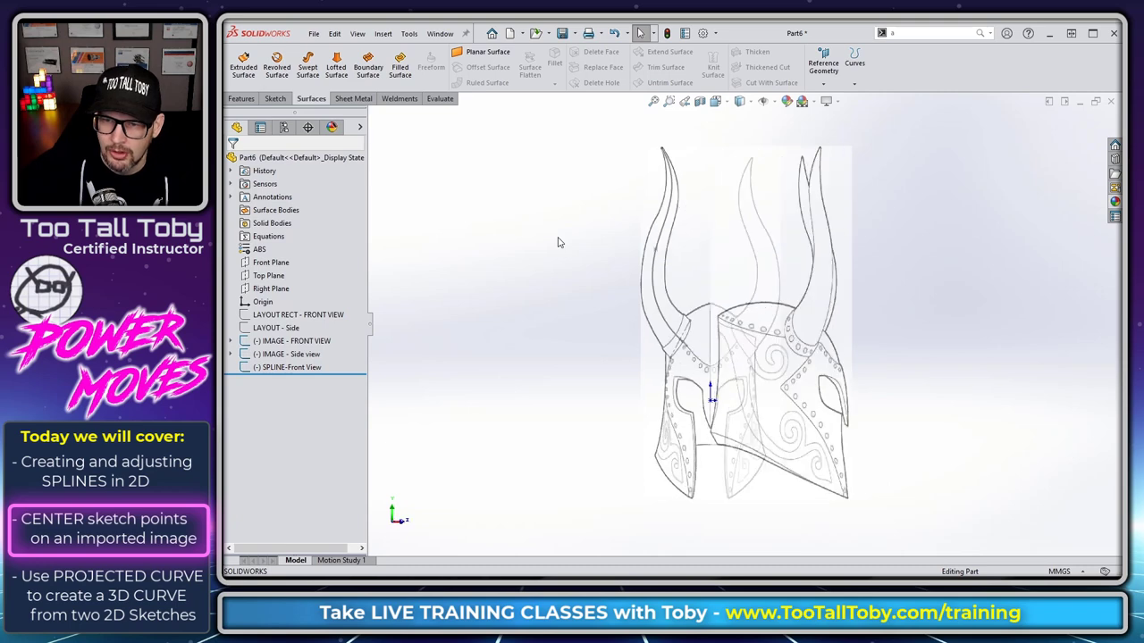
Start a Right Plane sketch and begin a spline from the side-view horn tip to its base.
click(270, 288)
click(300, 256)
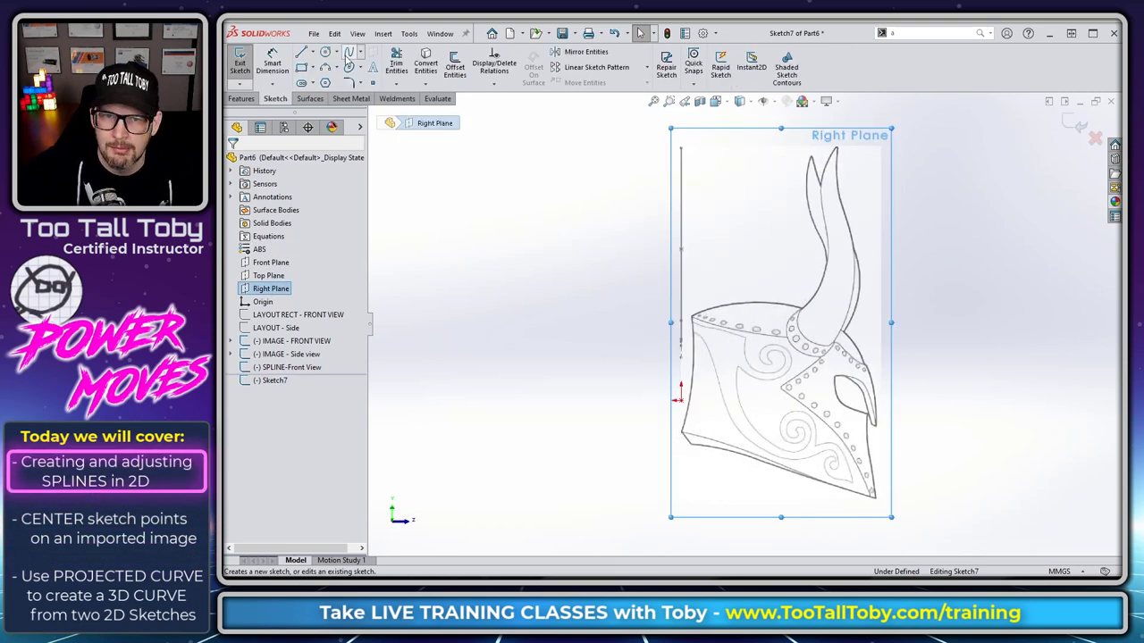
click(348, 53)
scroll(827, 170, down, 10)
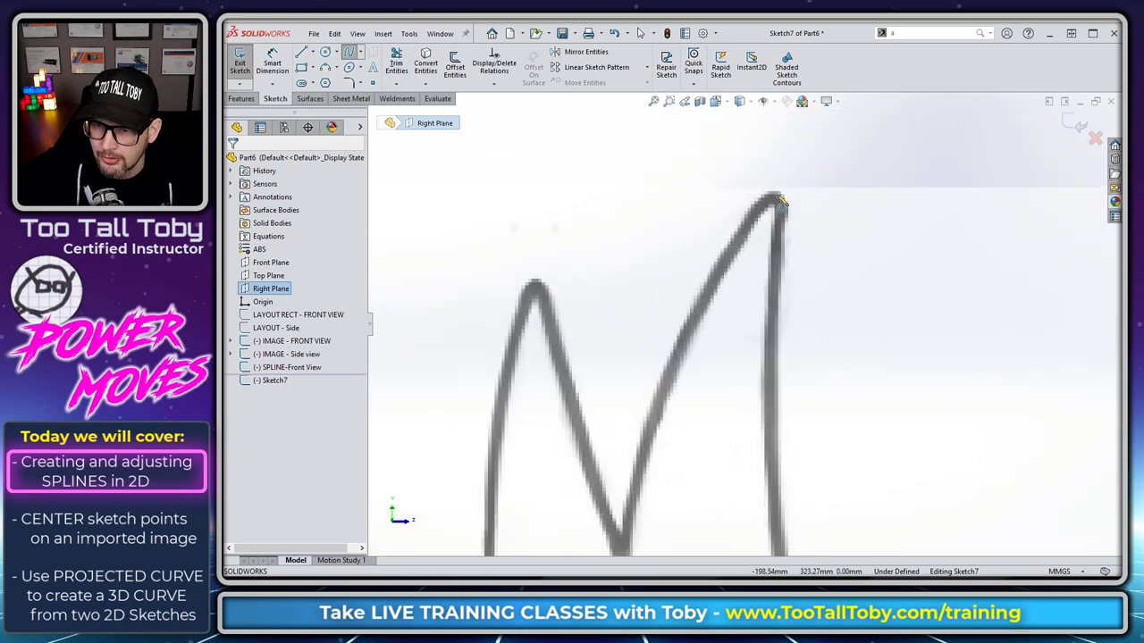
click(780, 205)
scroll(780, 206, up, 5)
scroll(733, 451, down, 5)
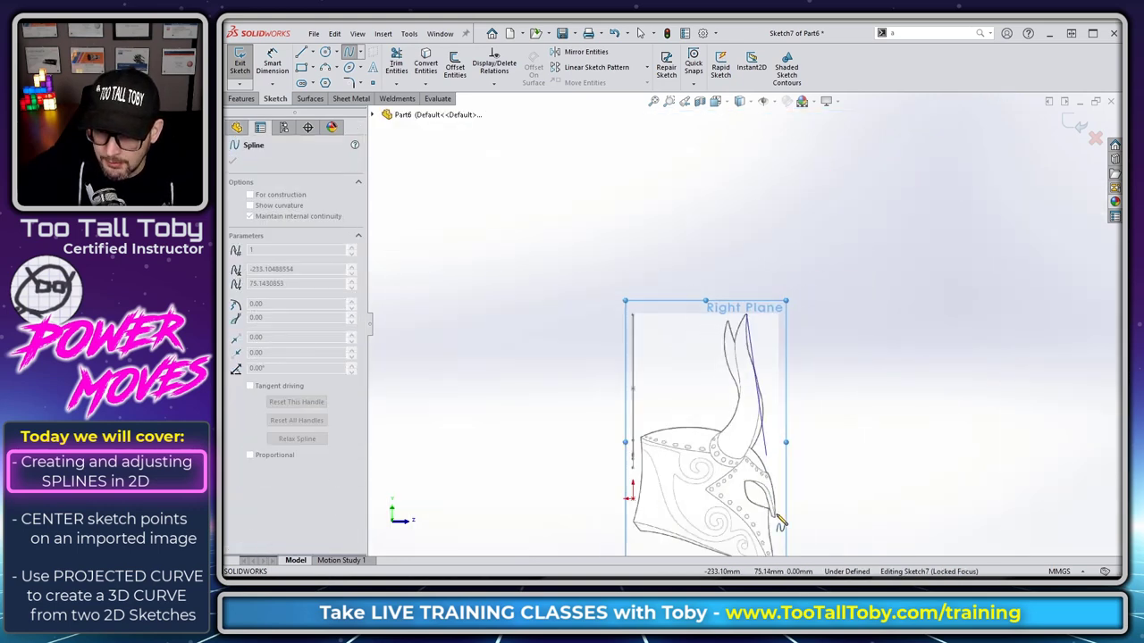
scroll(733, 456, down, 2)
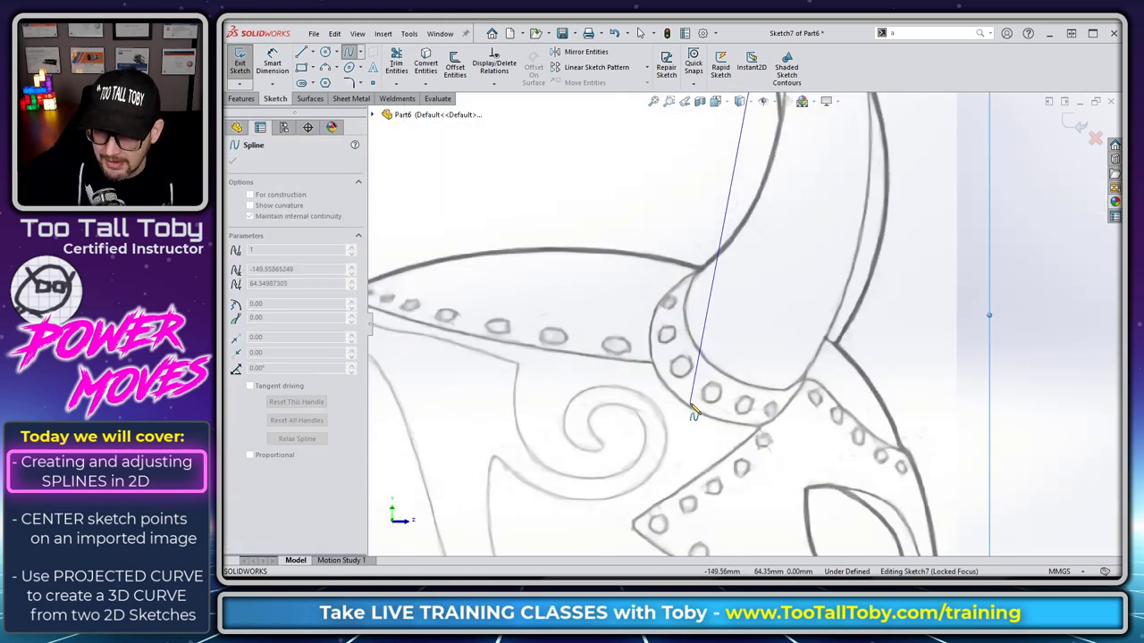
click(689, 404)
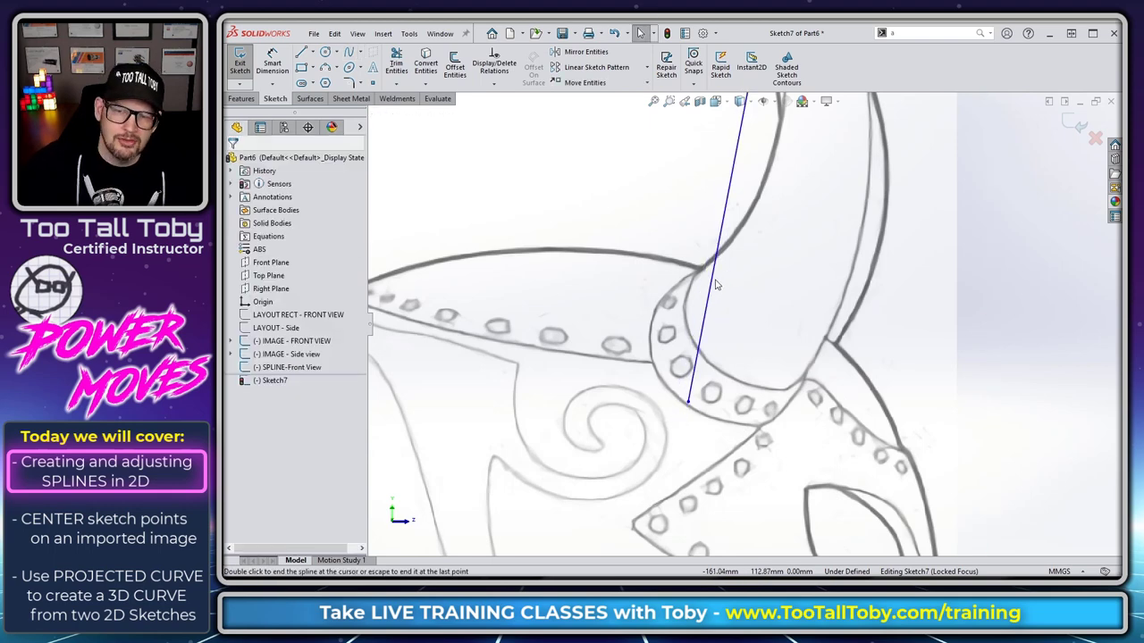
scroll(864, 261, up, 5)
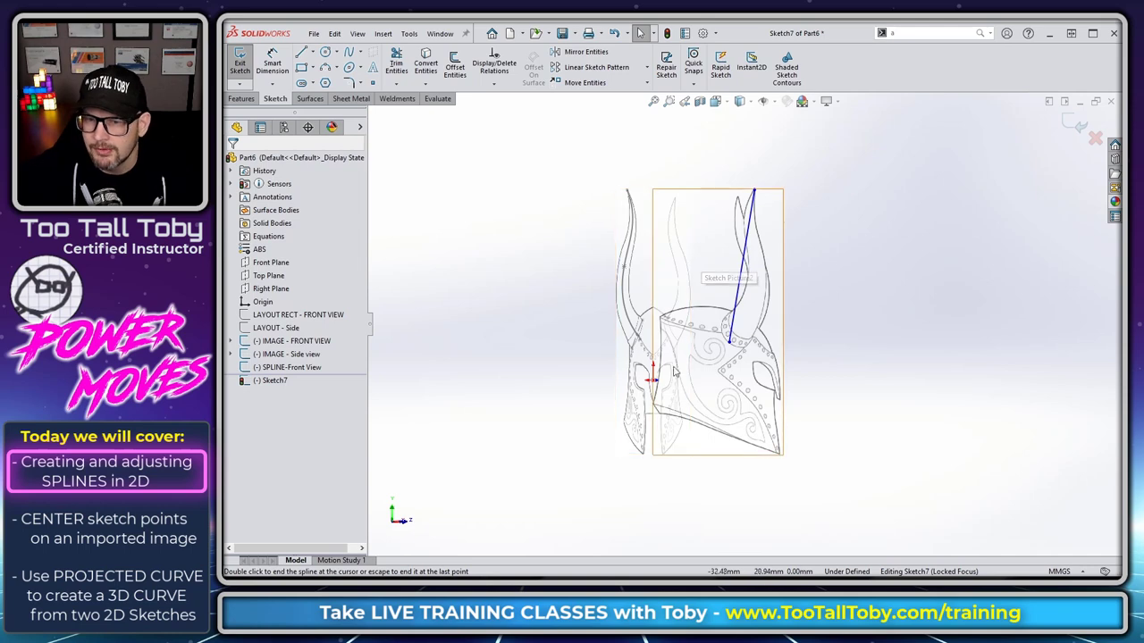
End the side-view spline and make the lower ends of both splines Horizontal.
key(Escape)
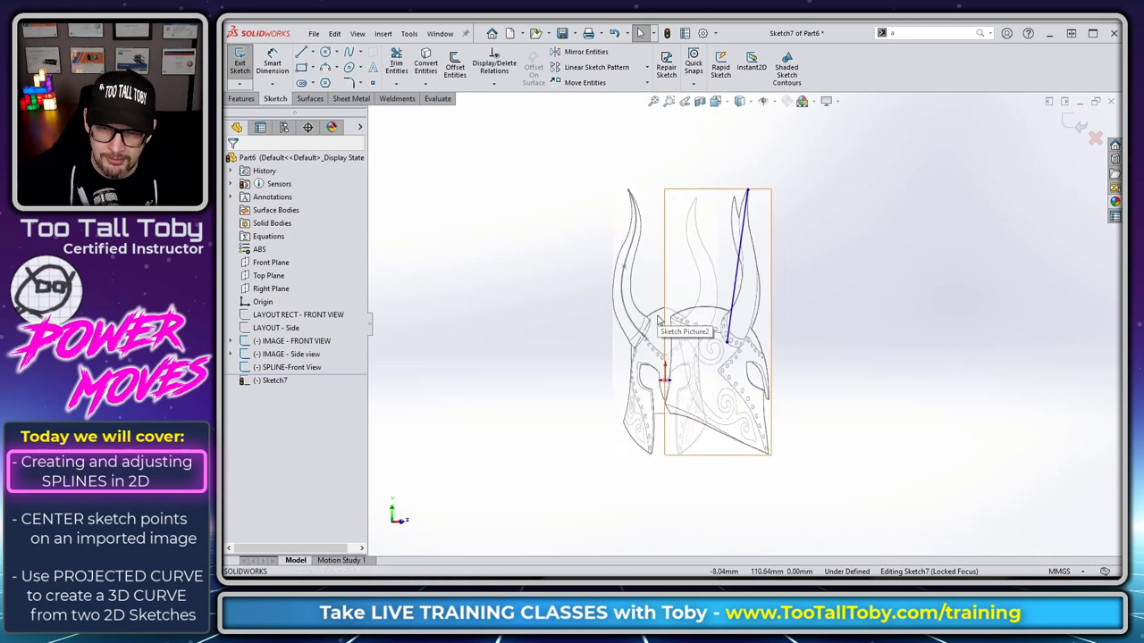
drag(658, 318, 619, 308)
scroll(643, 265, down, 4)
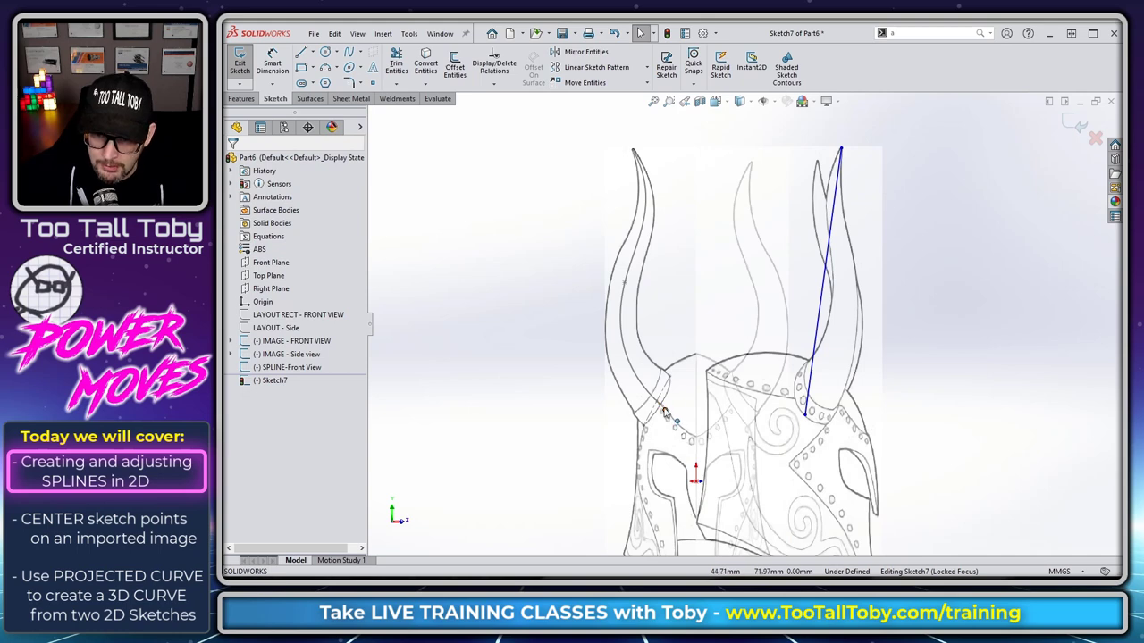
scroll(664, 412, down, 6)
click(704, 338)
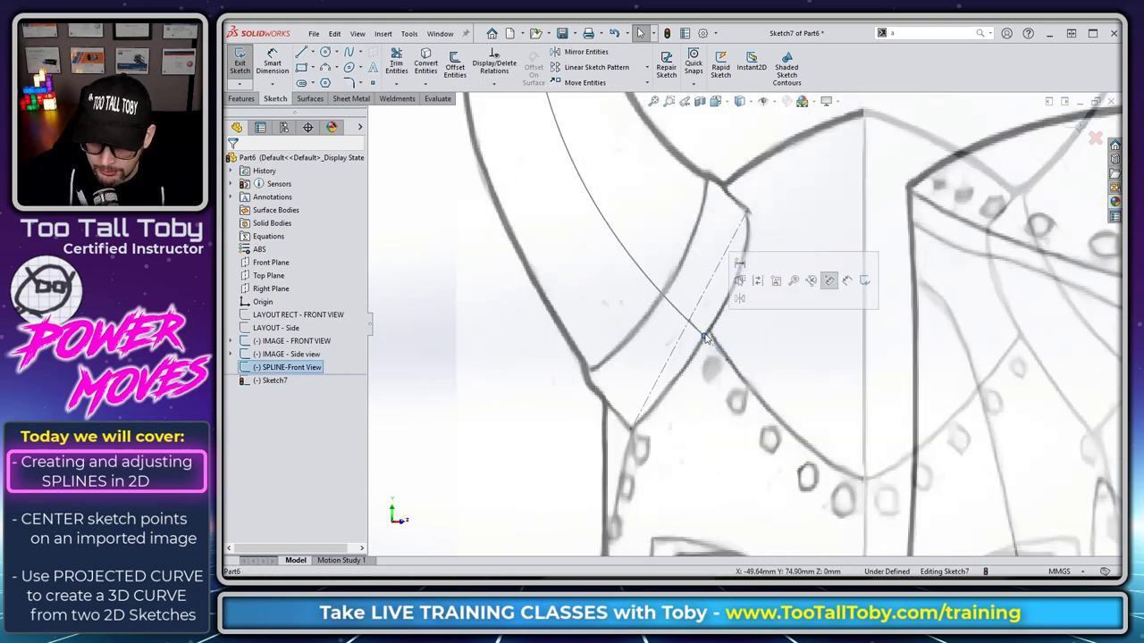
scroll(860, 350, up, 8)
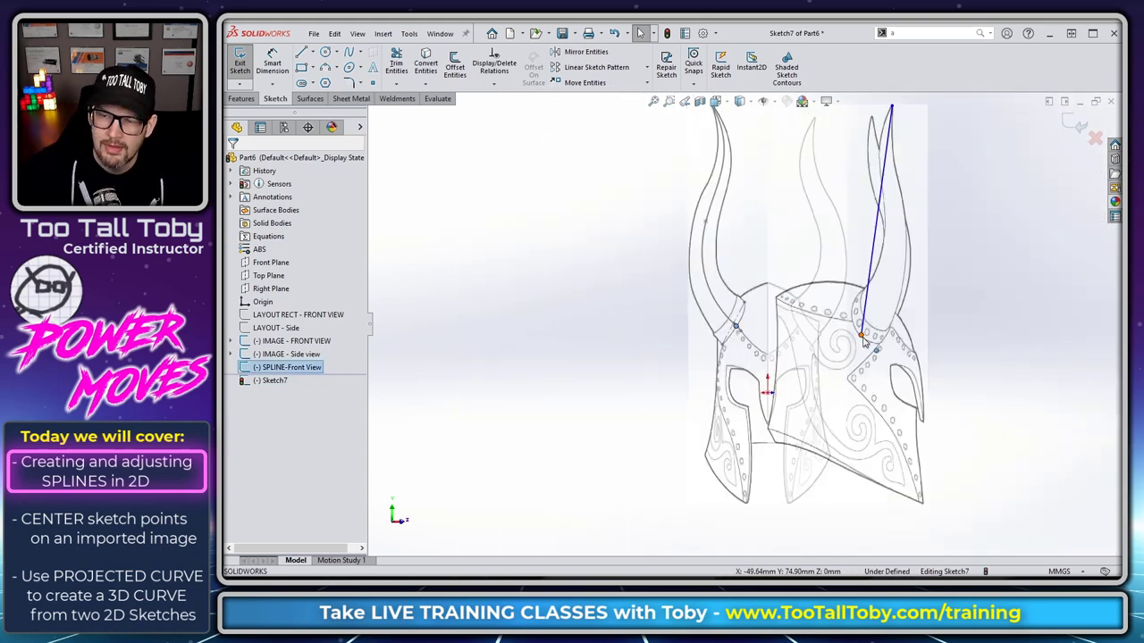
ctrl+click(862, 337)
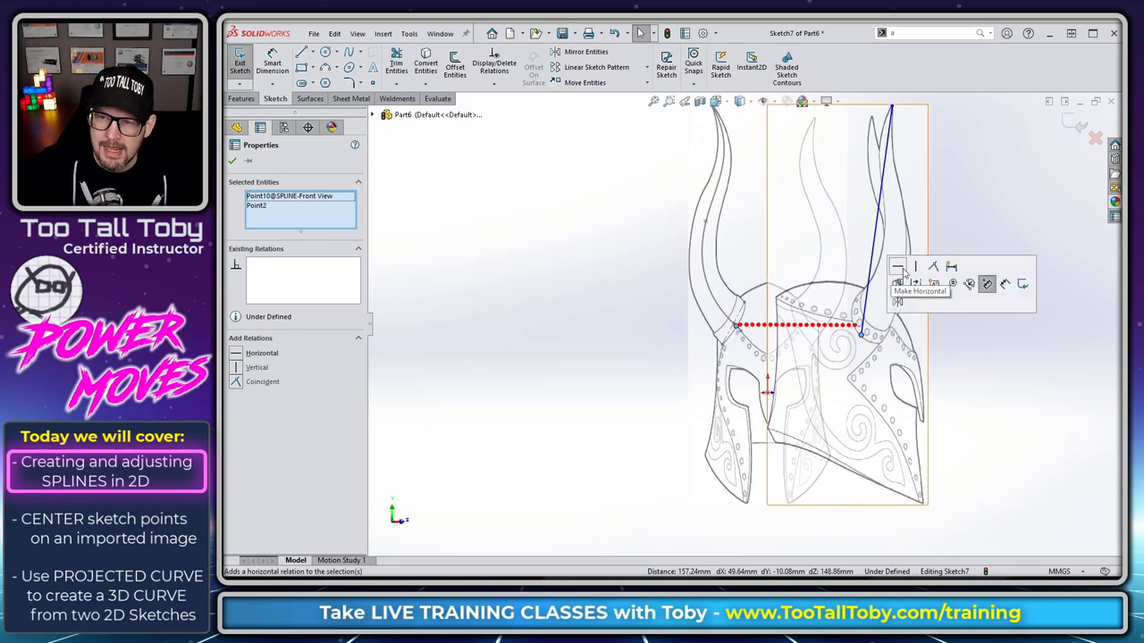
click(898, 268)
Make the top ends of the side-view and front-view splines Horizontal to each other.
scroll(718, 186, down, 5)
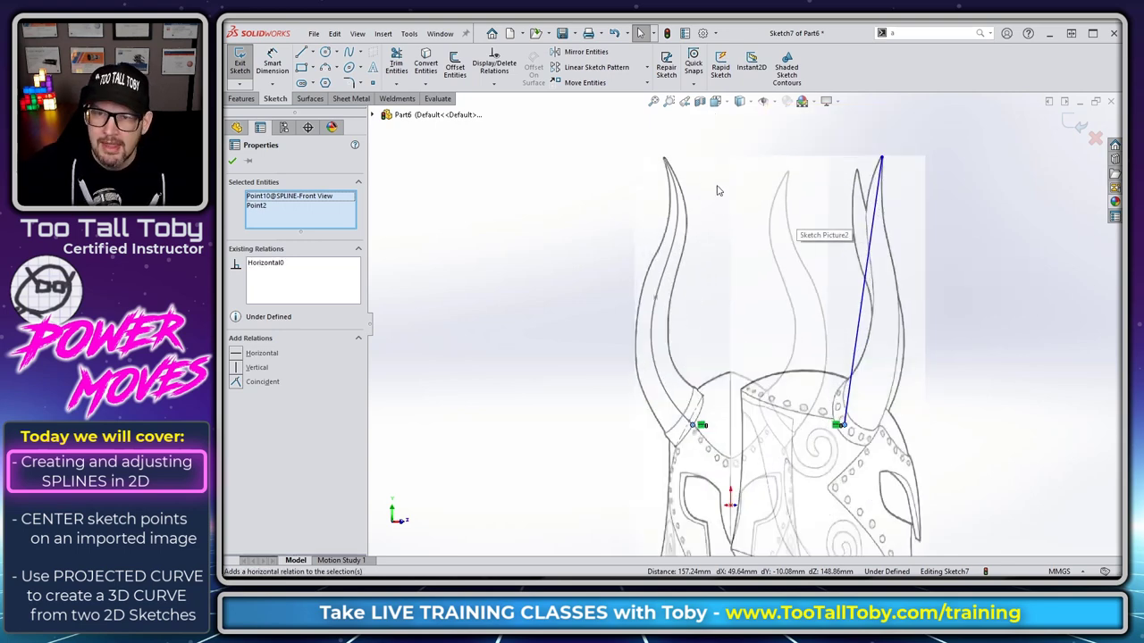
key(Escape)
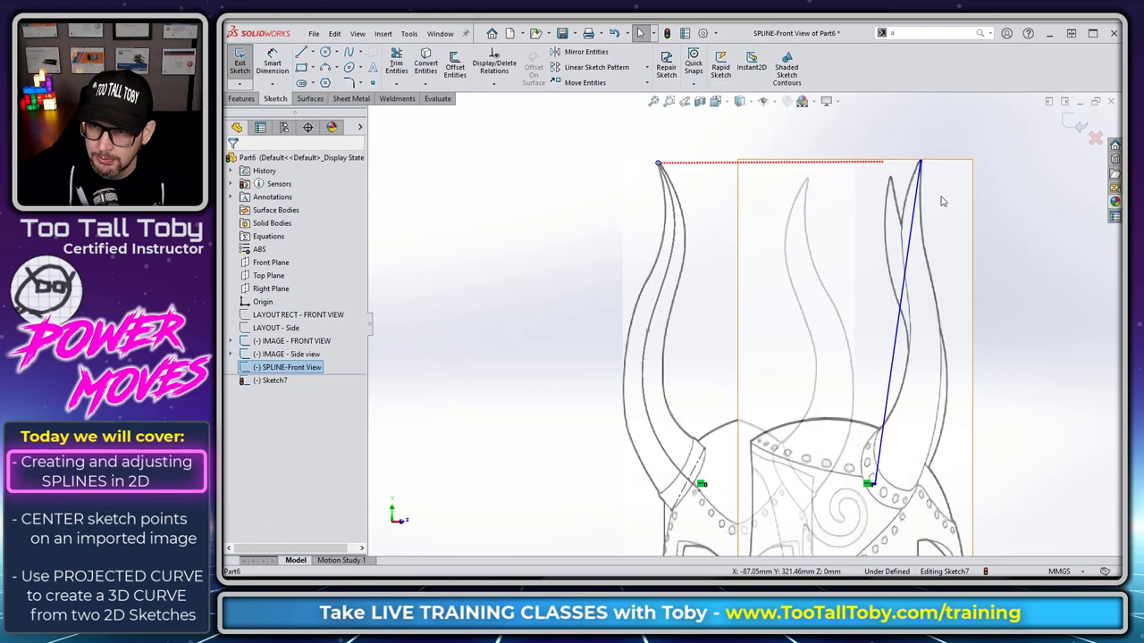
click(921, 163)
ctrl+click(920, 162)
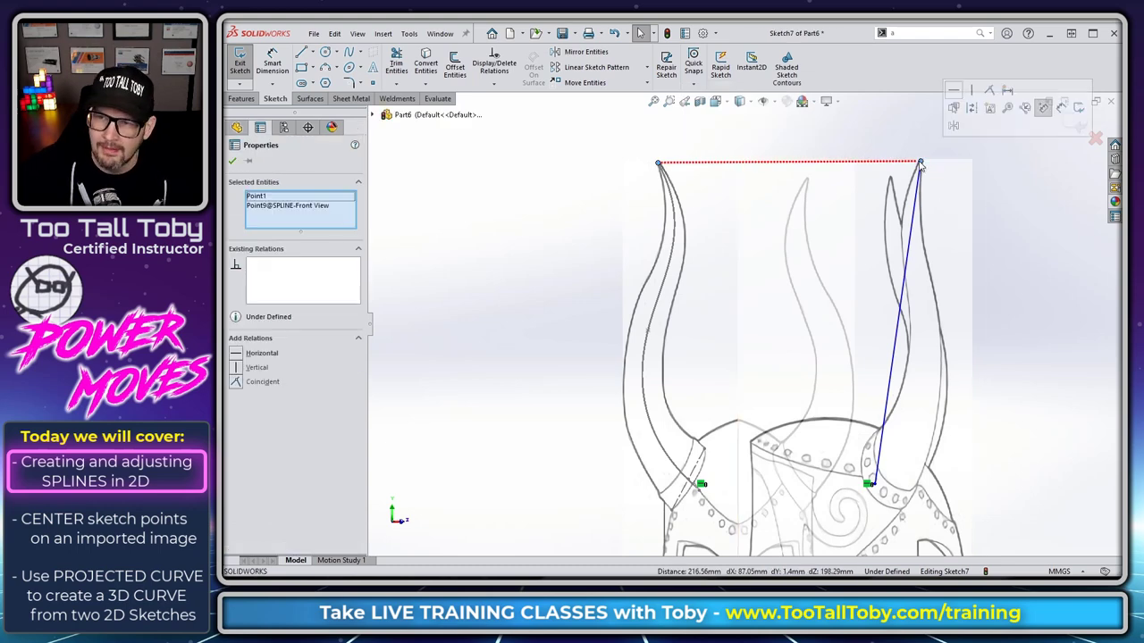
click(954, 93)
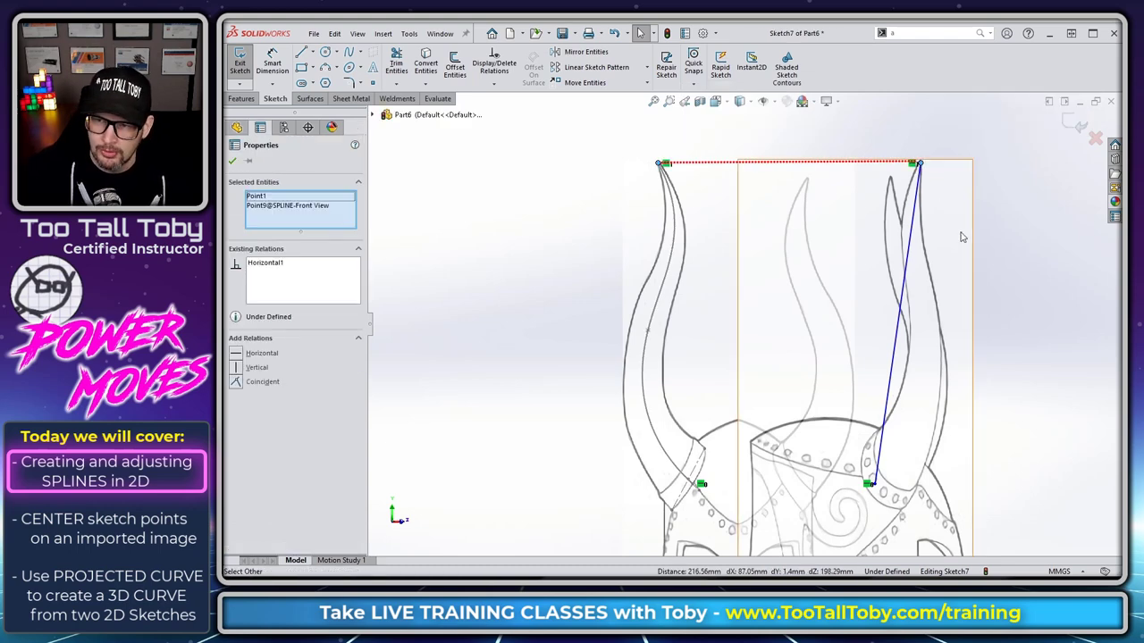
key(Escape)
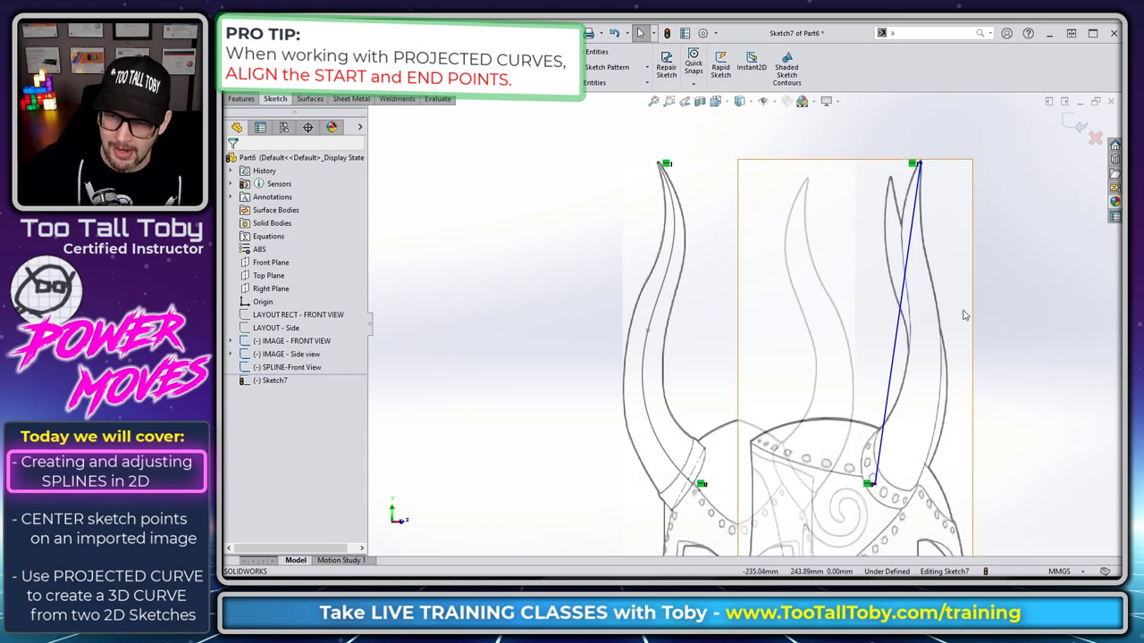
key(ctrl+8)
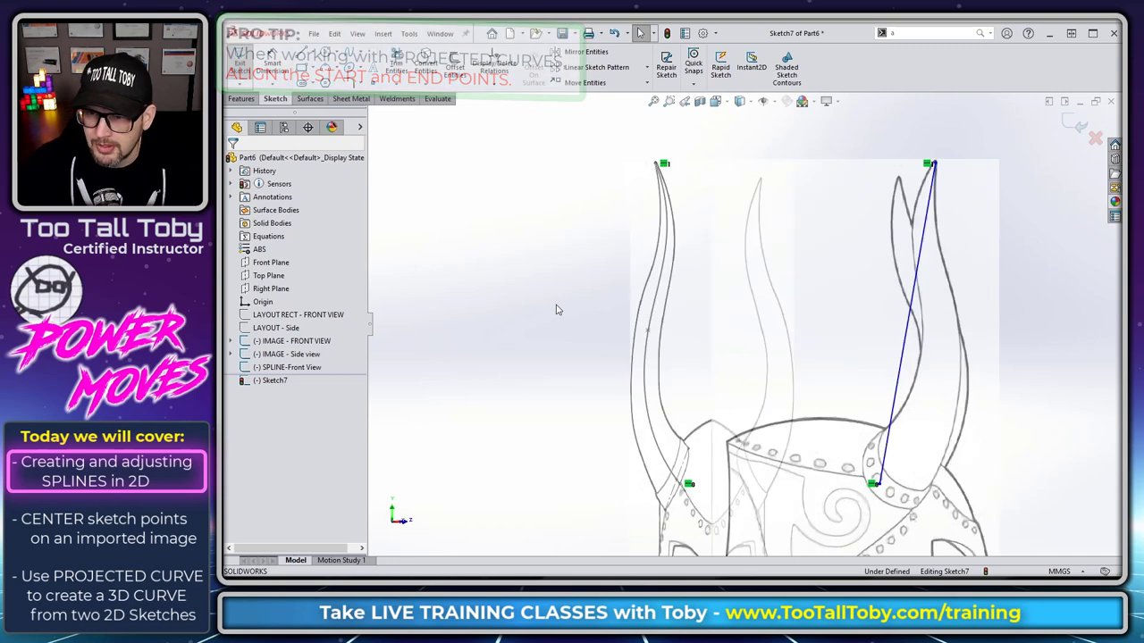
Draw a construction line across the horn base in the side view.
scroll(944, 438, down, 2)
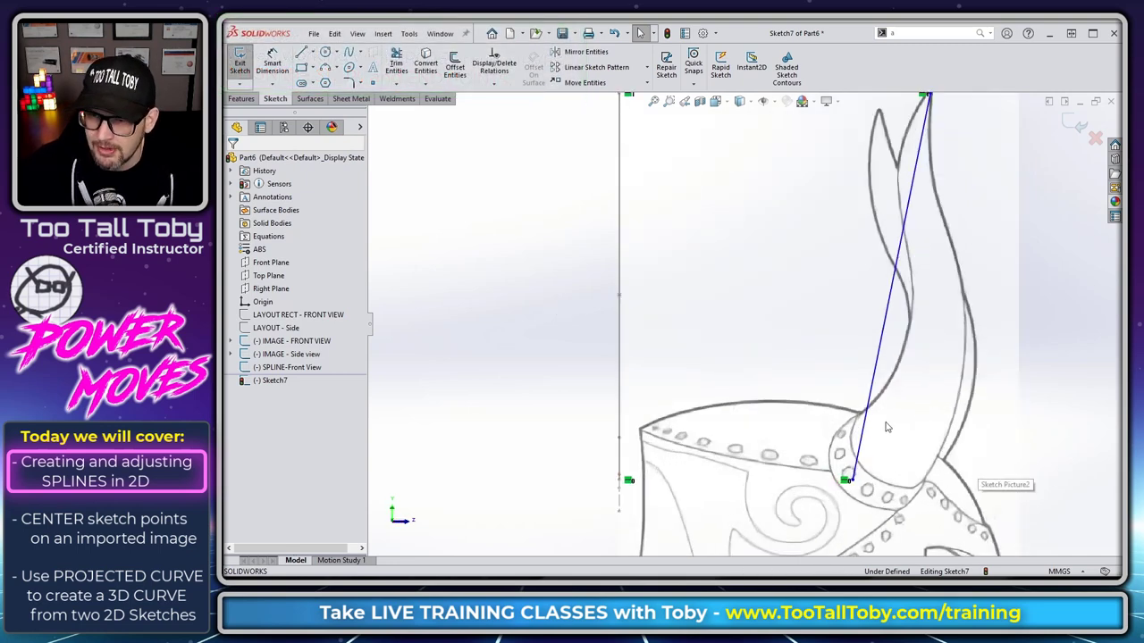
scroll(891, 393, up, 2)
scroll(891, 393, down, 2)
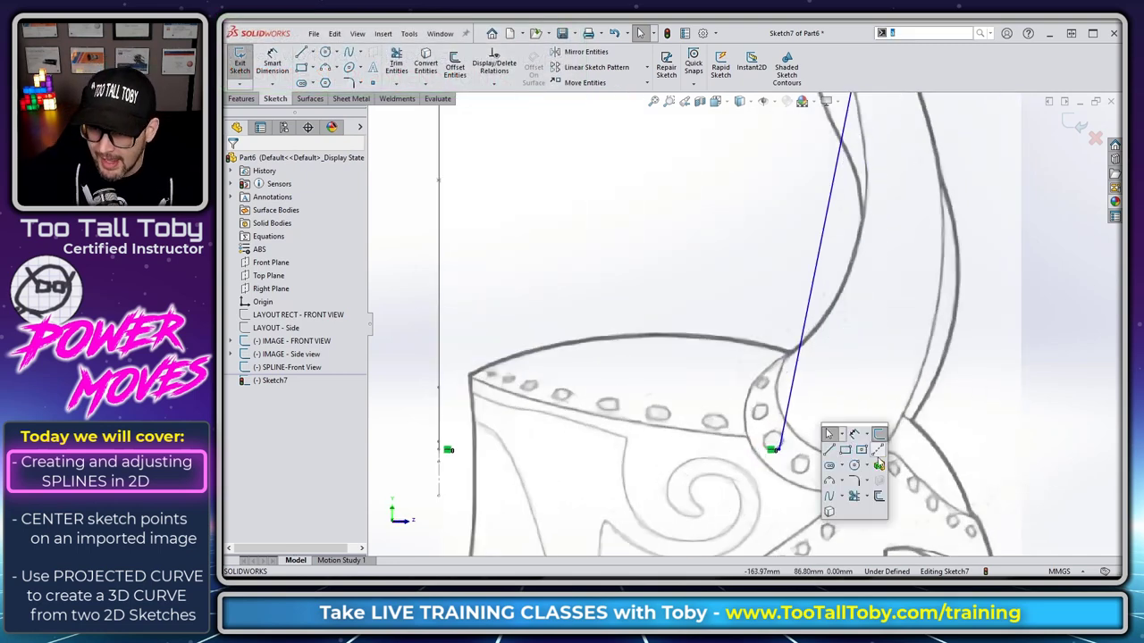
key(l)
scroll(792, 383, down, 2)
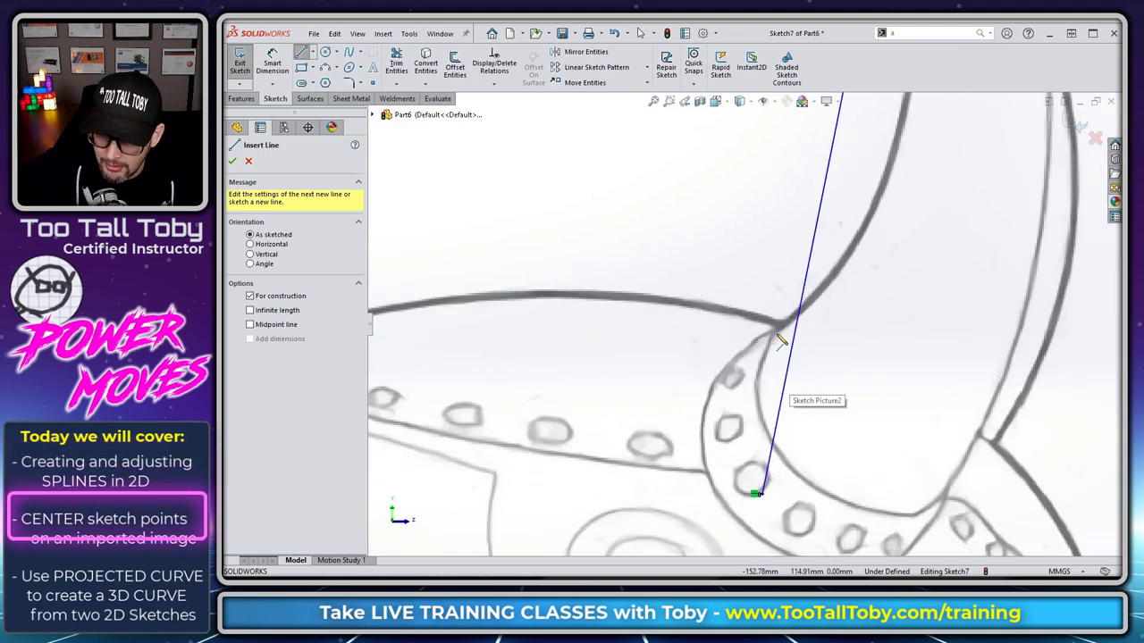
click(774, 334)
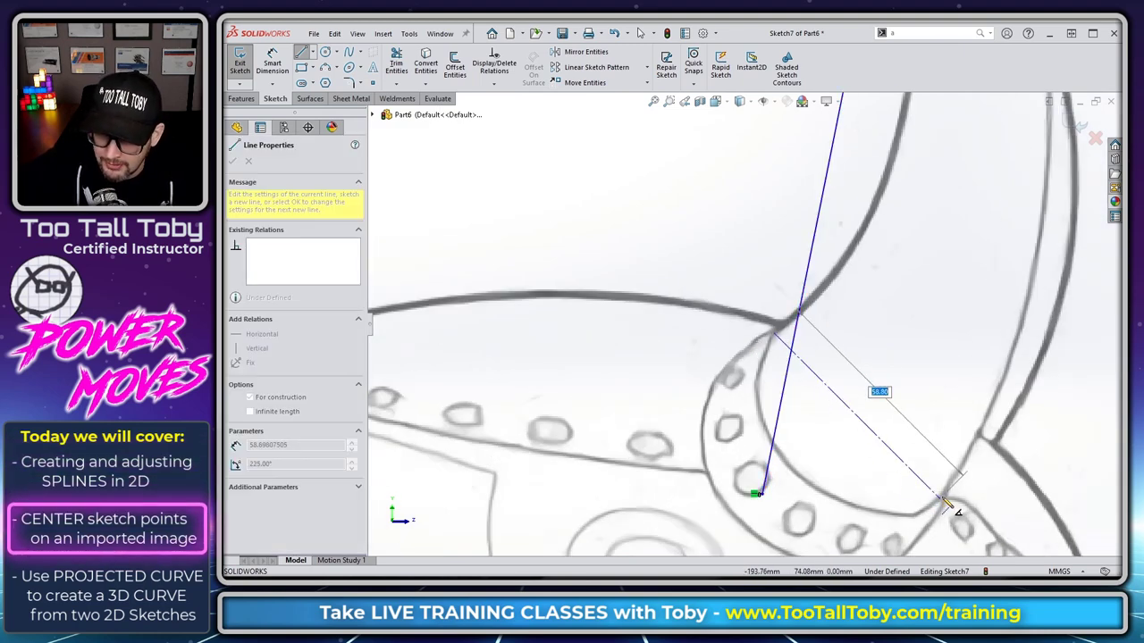
double_click(940, 498)
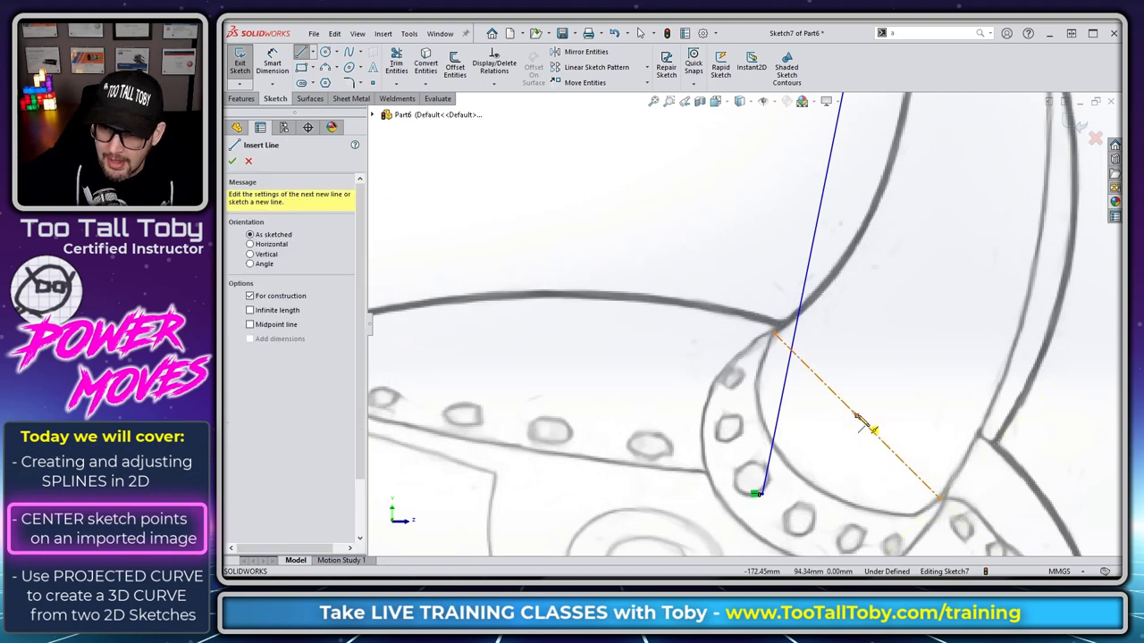
Add a perpendicular construction line from its midpoint and move the spline's lower end onto it.
click(856, 418)
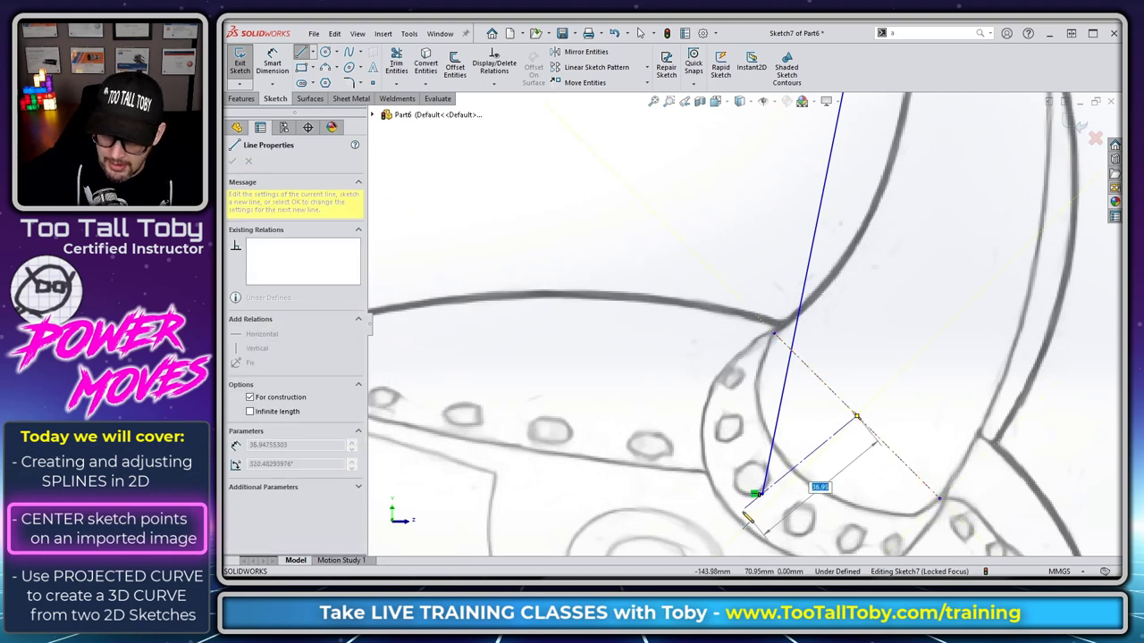
click(744, 529)
key(Escape)
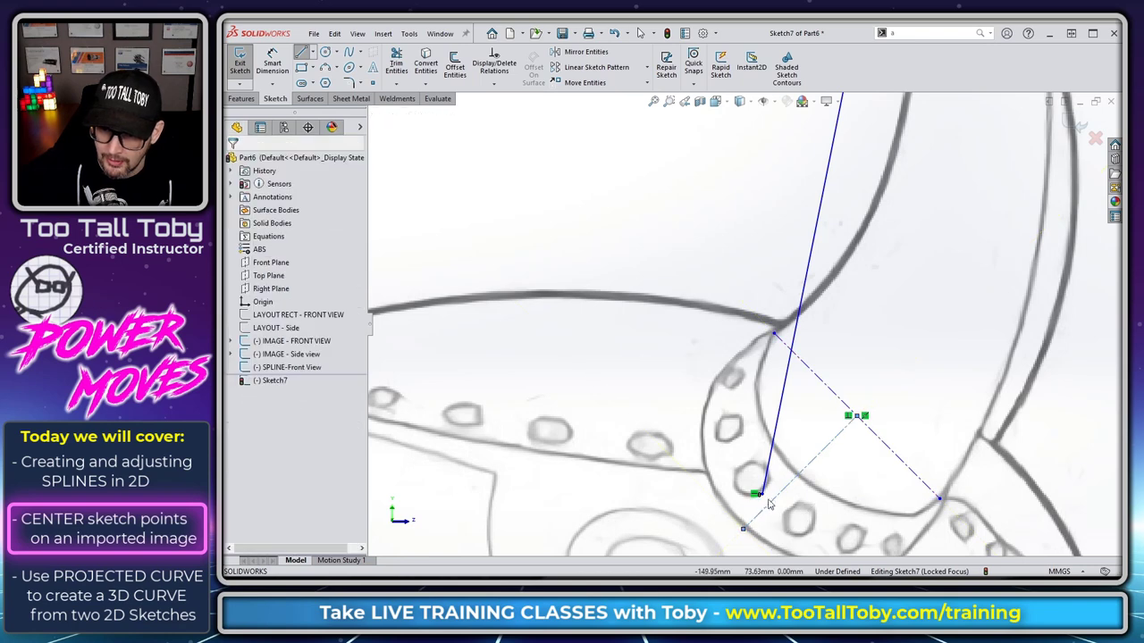
drag(766, 504, 776, 501)
Bow the side-view spline and adjust both end tangent handles to trace the horn's centre.
scroll(775, 501, up, 6)
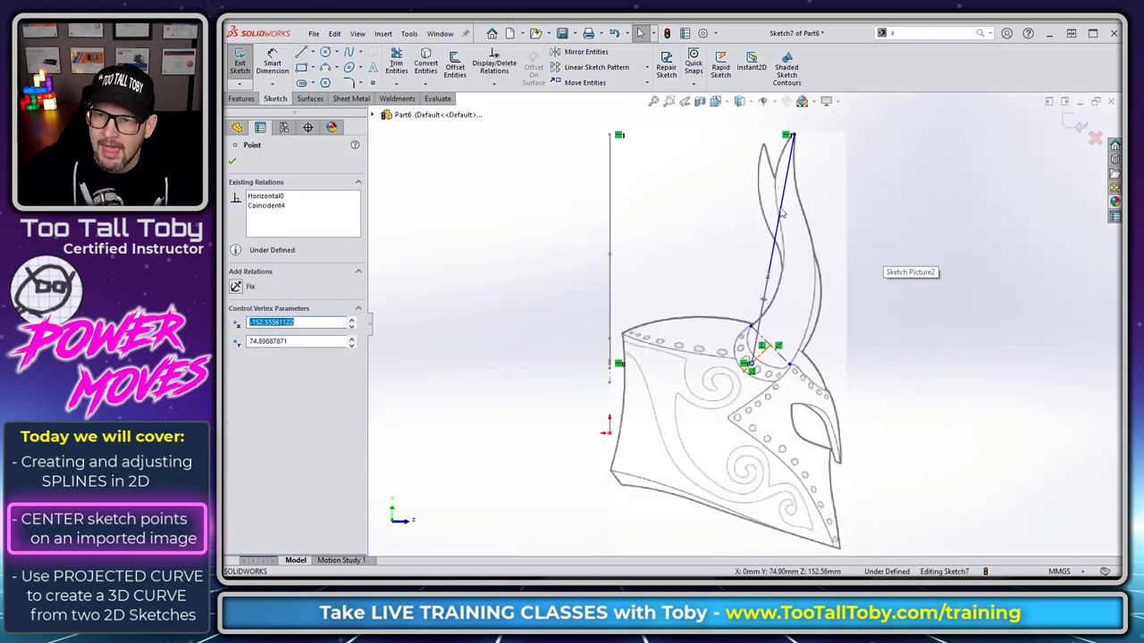
click(772, 254)
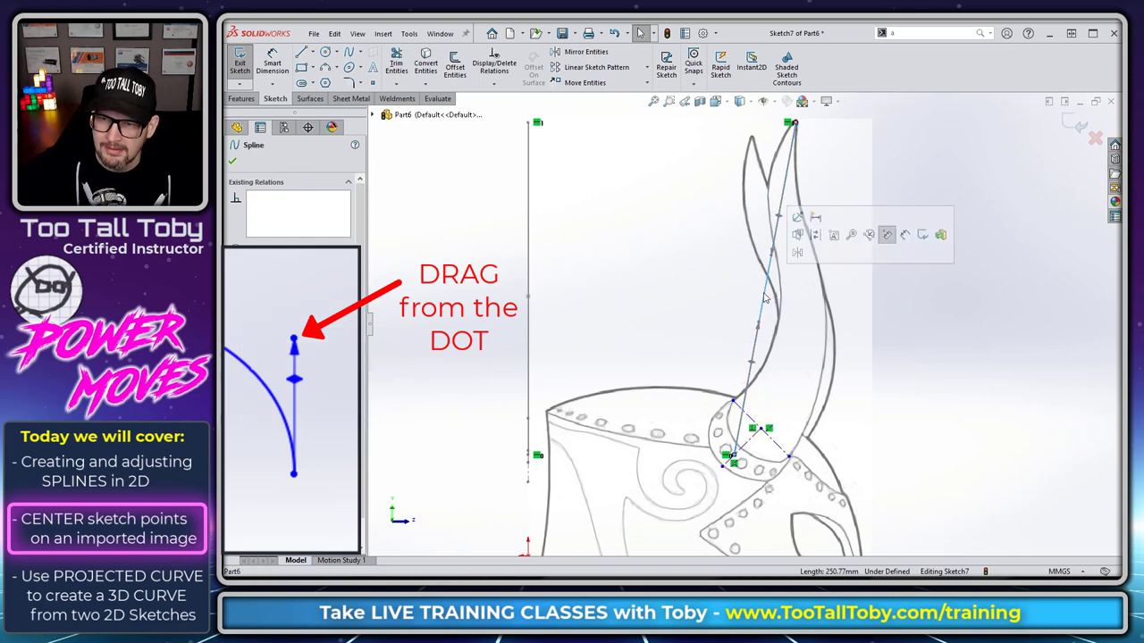
mouse_move(772, 256)
mouse_down()
mouse_move(746, 308)
mouse_move(696, 359)
mouse_move(789, 338)
mouse_move(883, 347)
mouse_move(868, 330)
mouse_up()
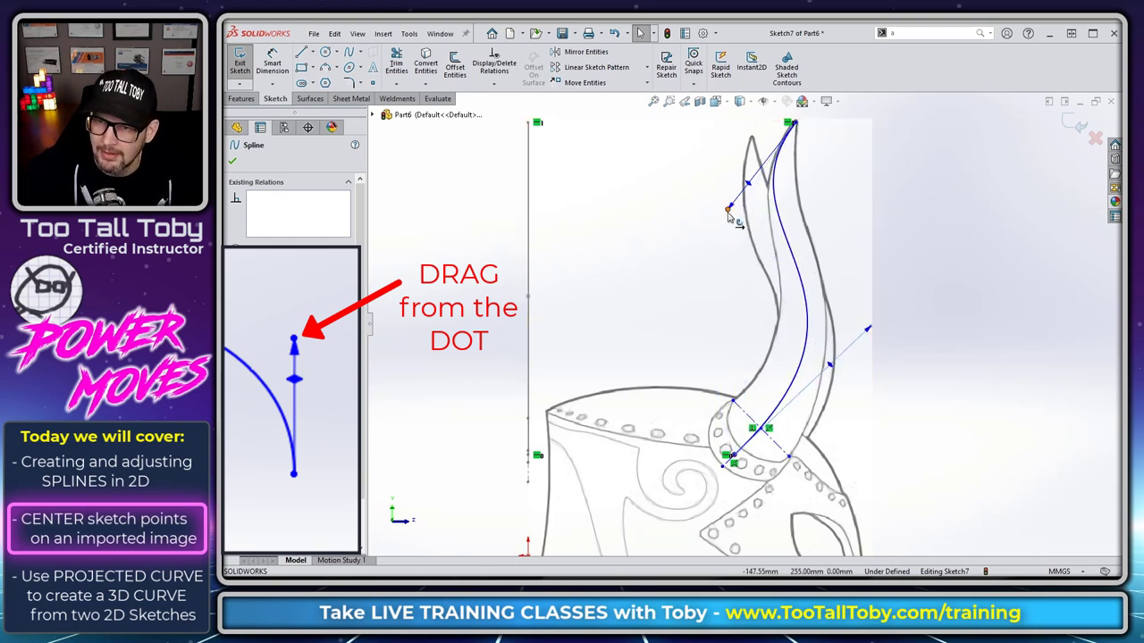
drag(728, 210, 749, 202)
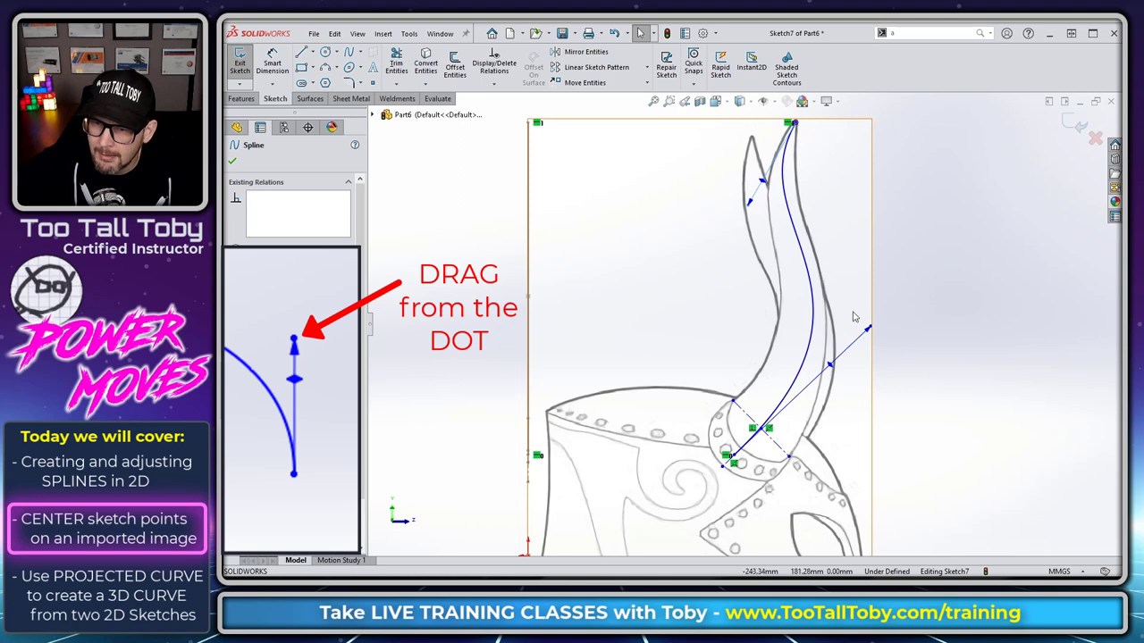
drag(869, 330, 849, 339)
drag(749, 205, 756, 200)
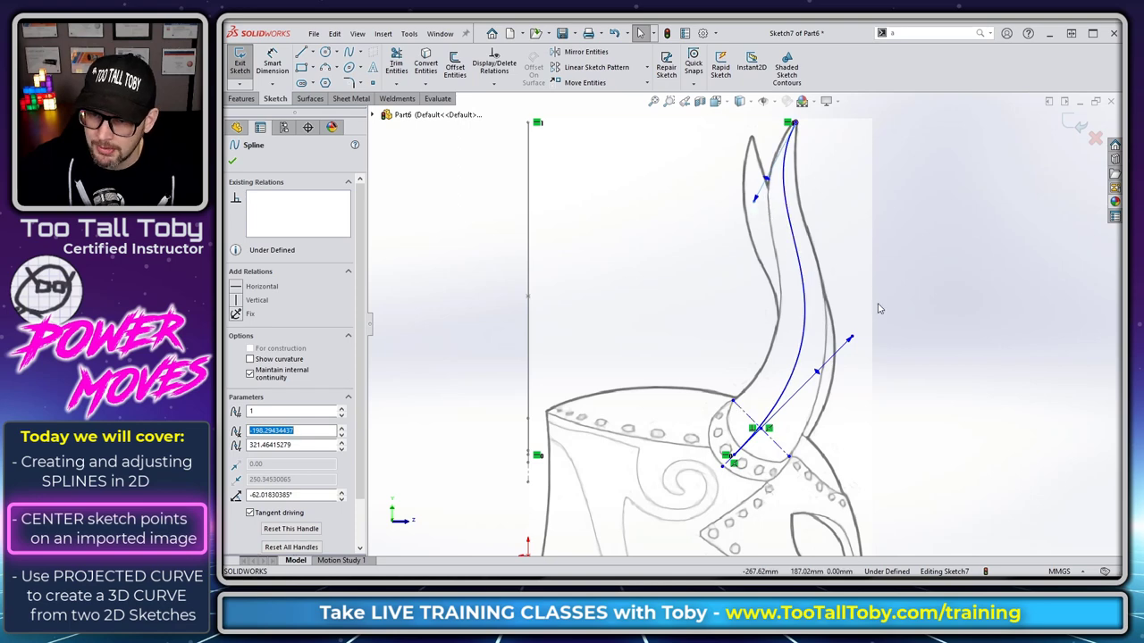
drag(854, 347, 850, 354)
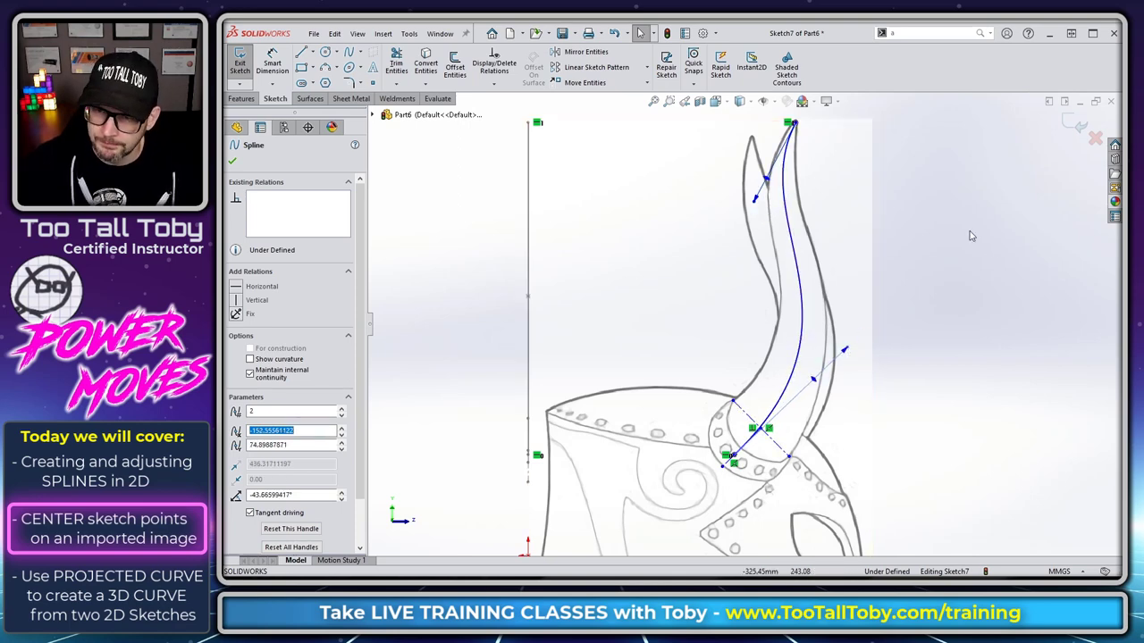
click(1007, 256)
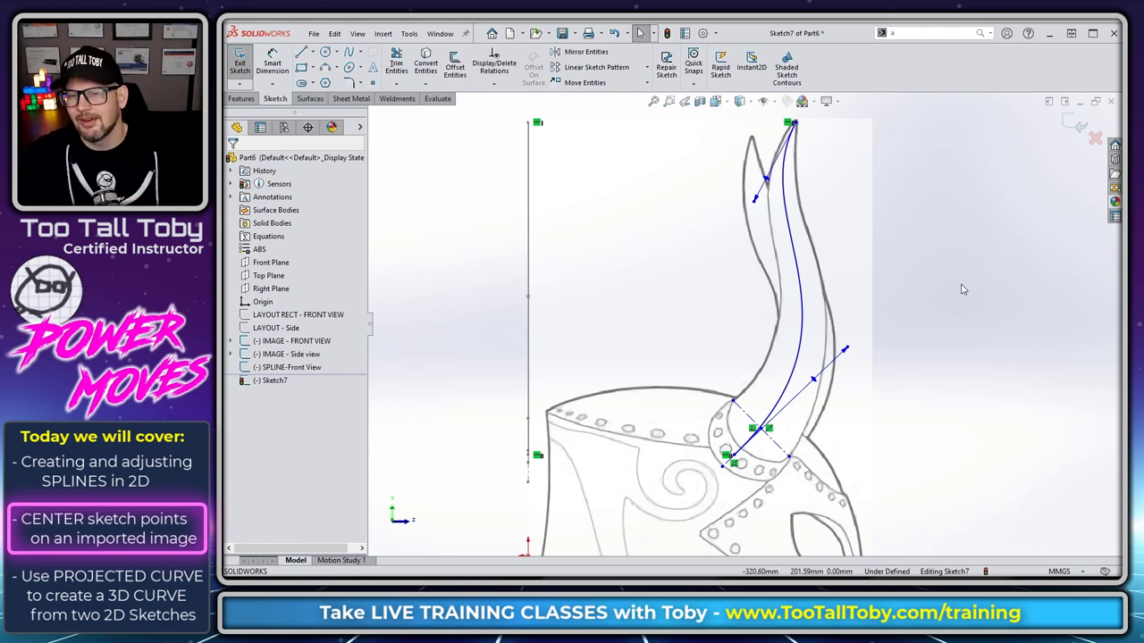
key(z)
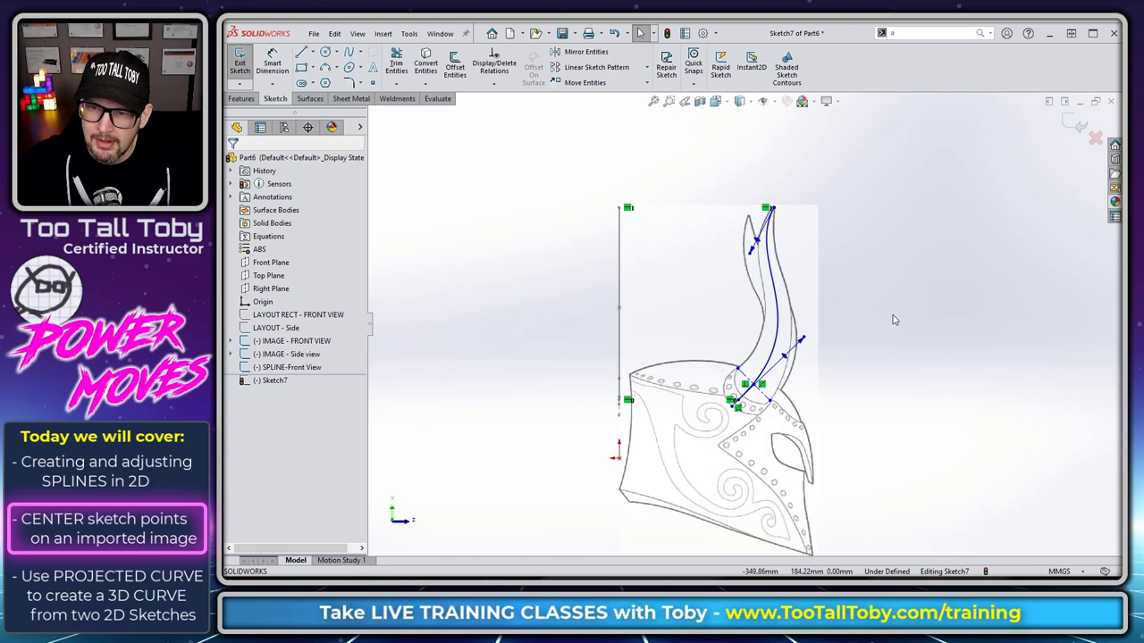
Exit the sketch and rename Sketch7 to 'SPLINE - Side view'.
middle_drag(894, 320, 846, 362)
click(1075, 123)
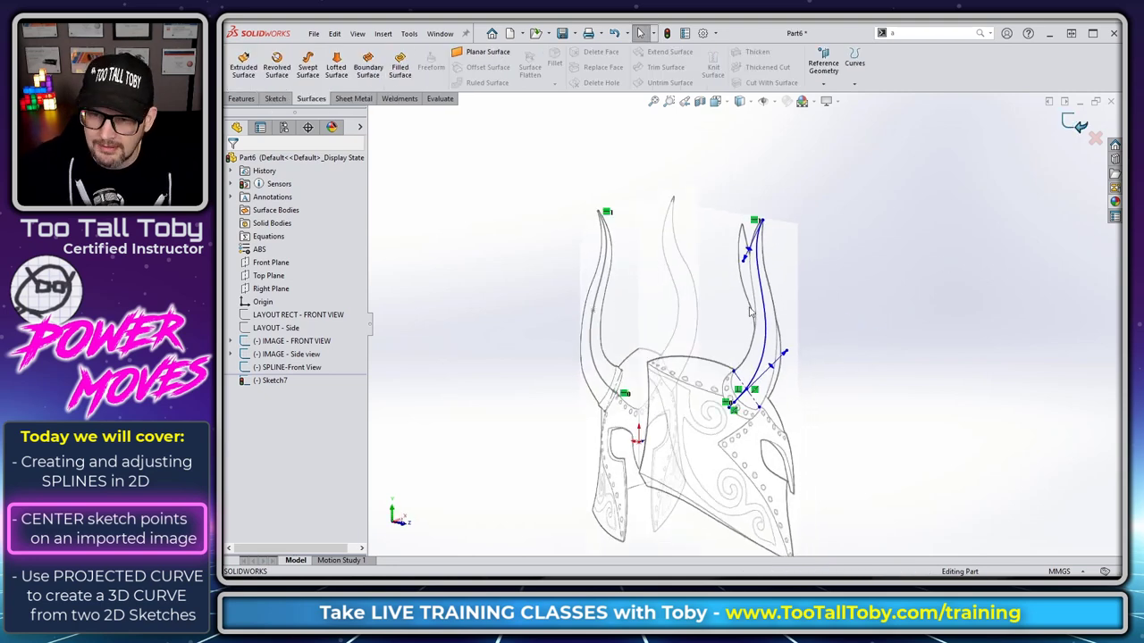
key(F2)
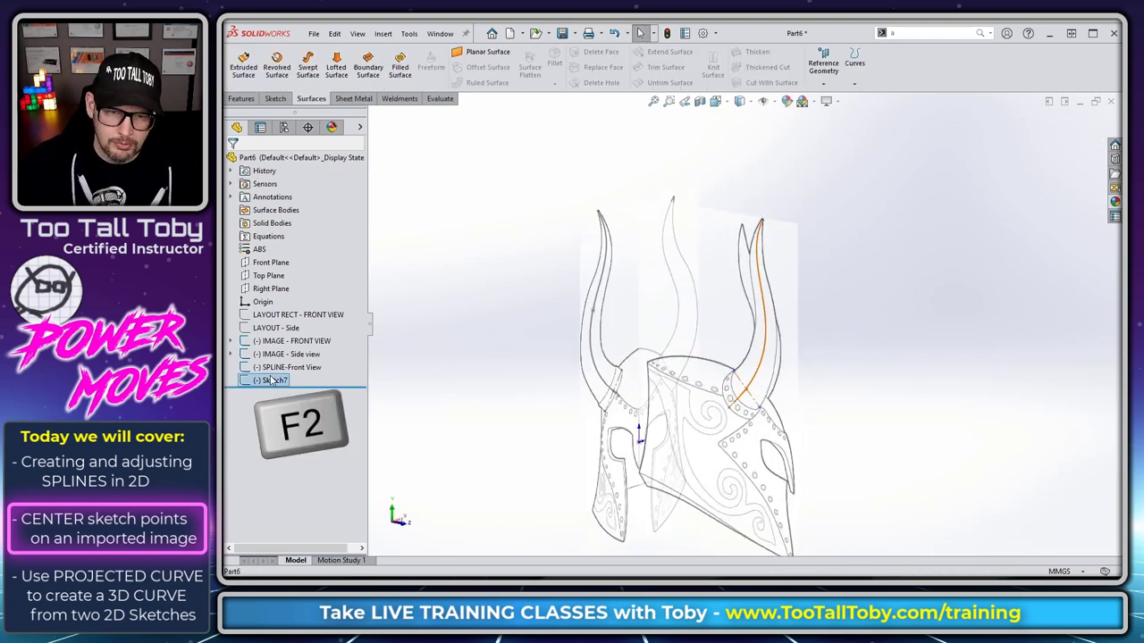
text(SPLINE - Side view)
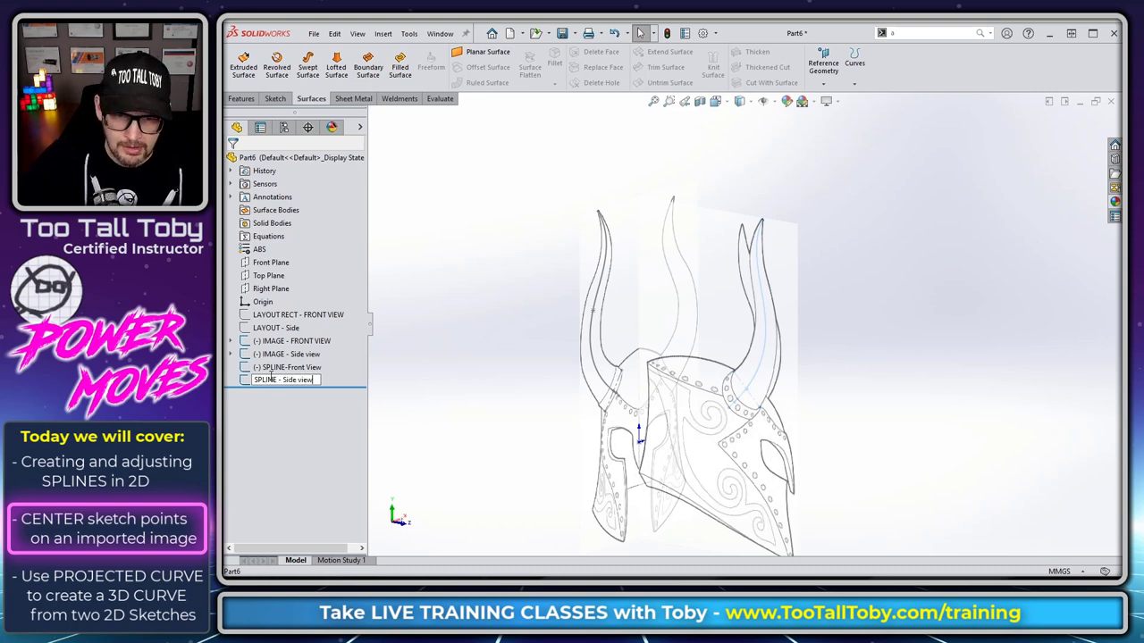
key(Return)
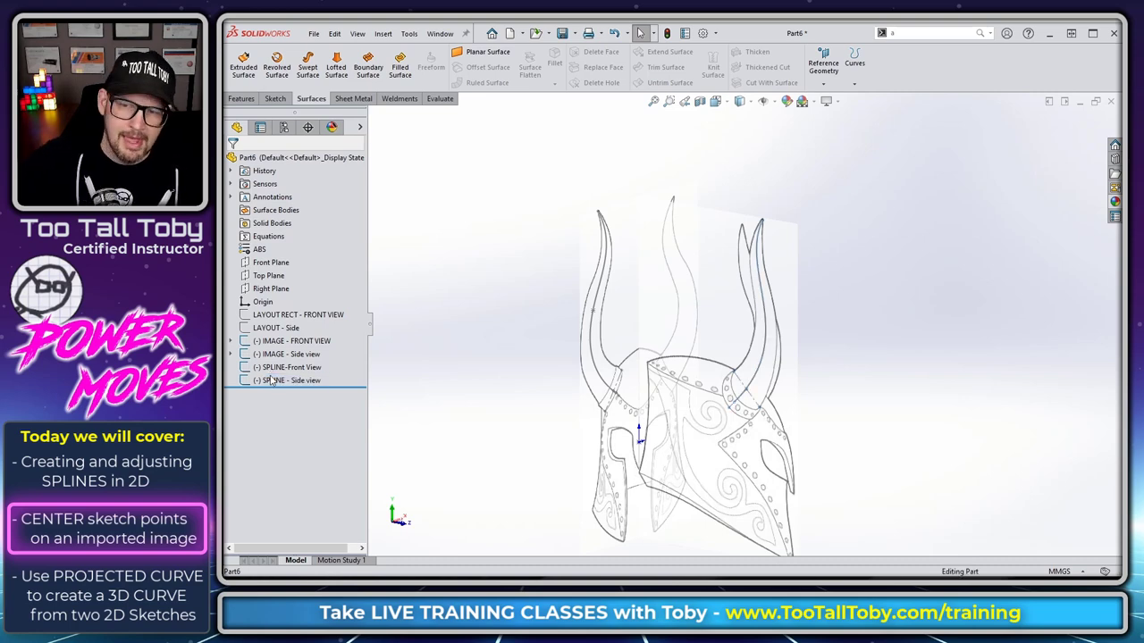
middle_drag(791, 415, 771, 390)
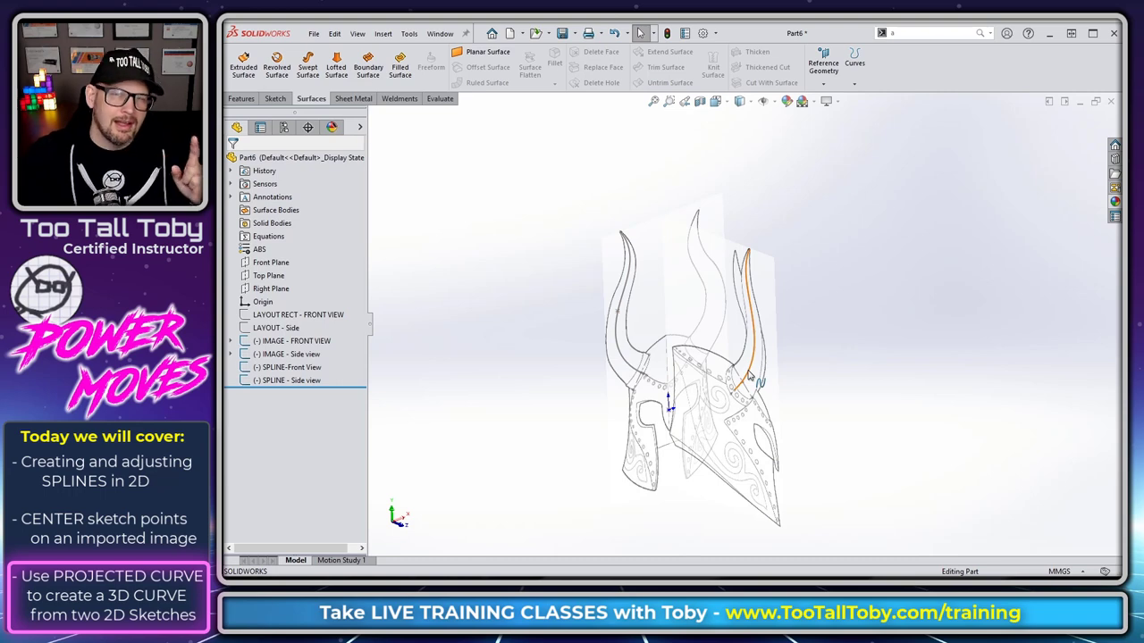
Create a sketch-on-sketch Projected Curve from SPLINE-Front View and SPLINE - Side view.
click(855, 84)
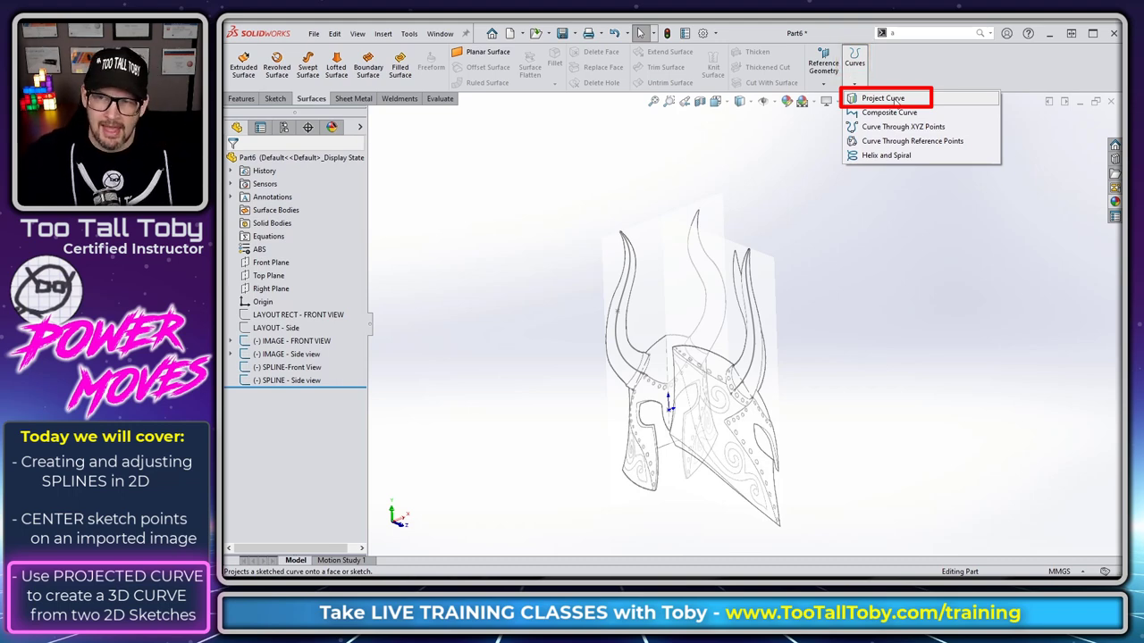
click(896, 99)
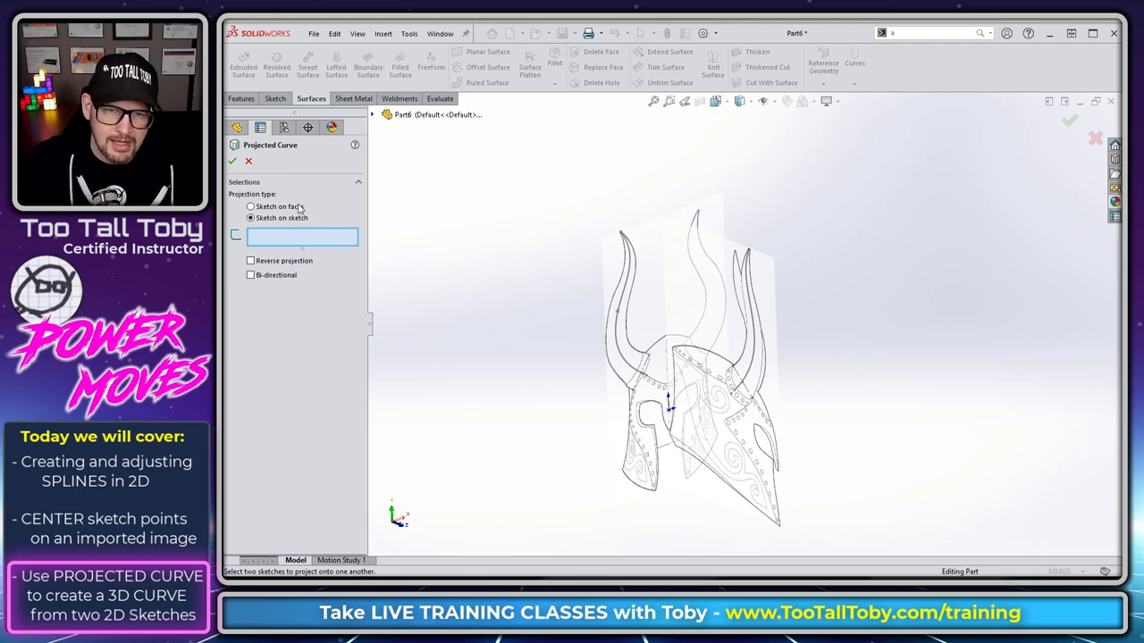
click(252, 207)
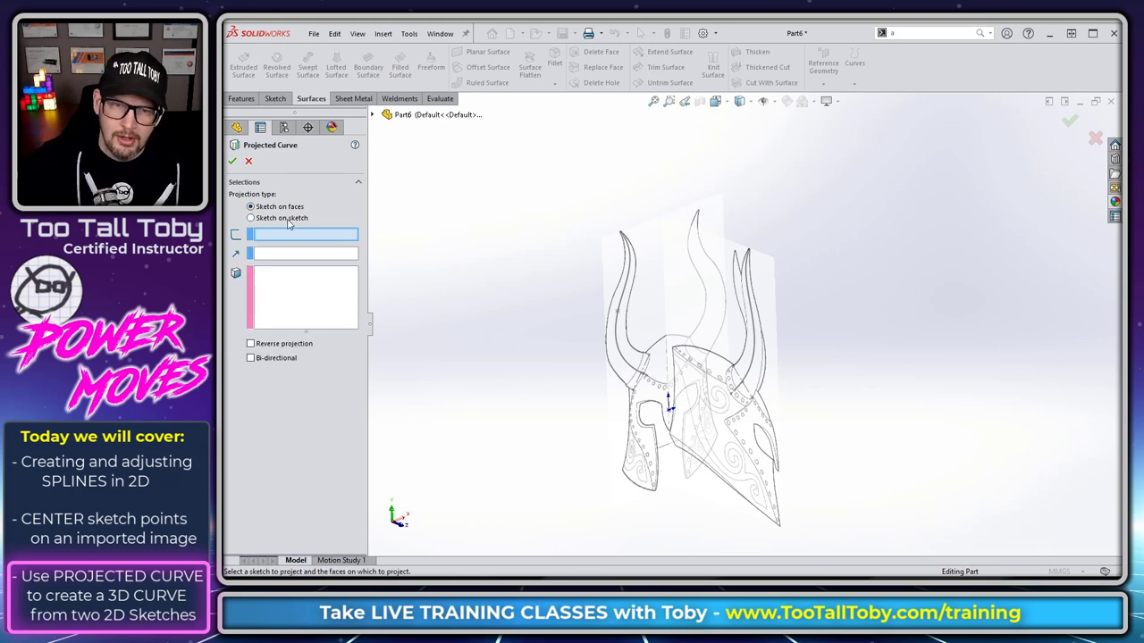
click(284, 218)
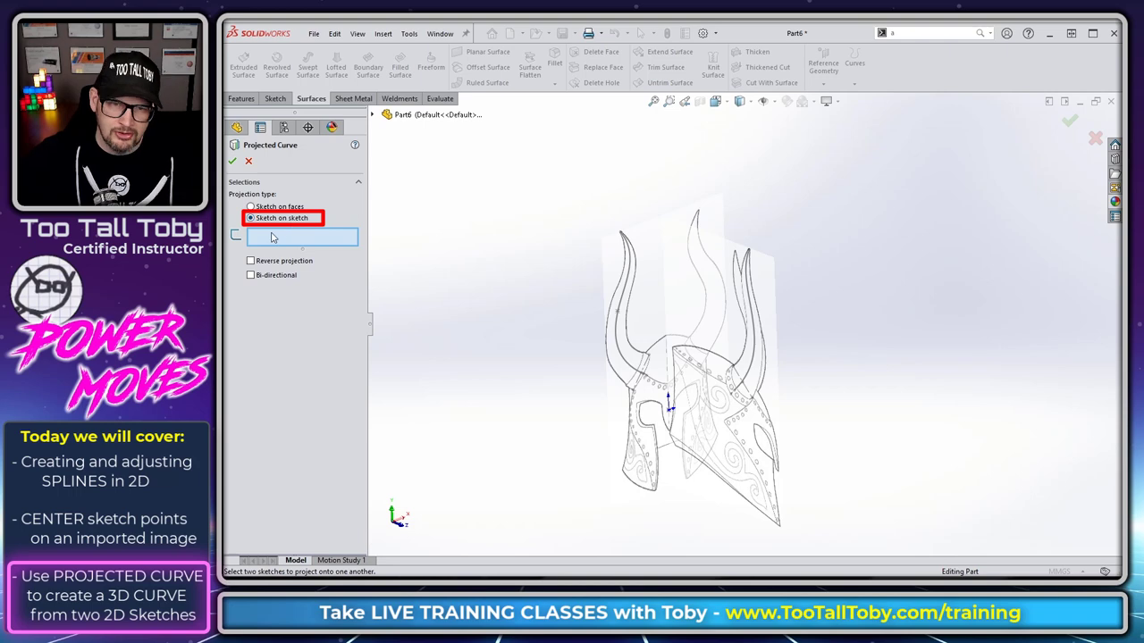
click(626, 367)
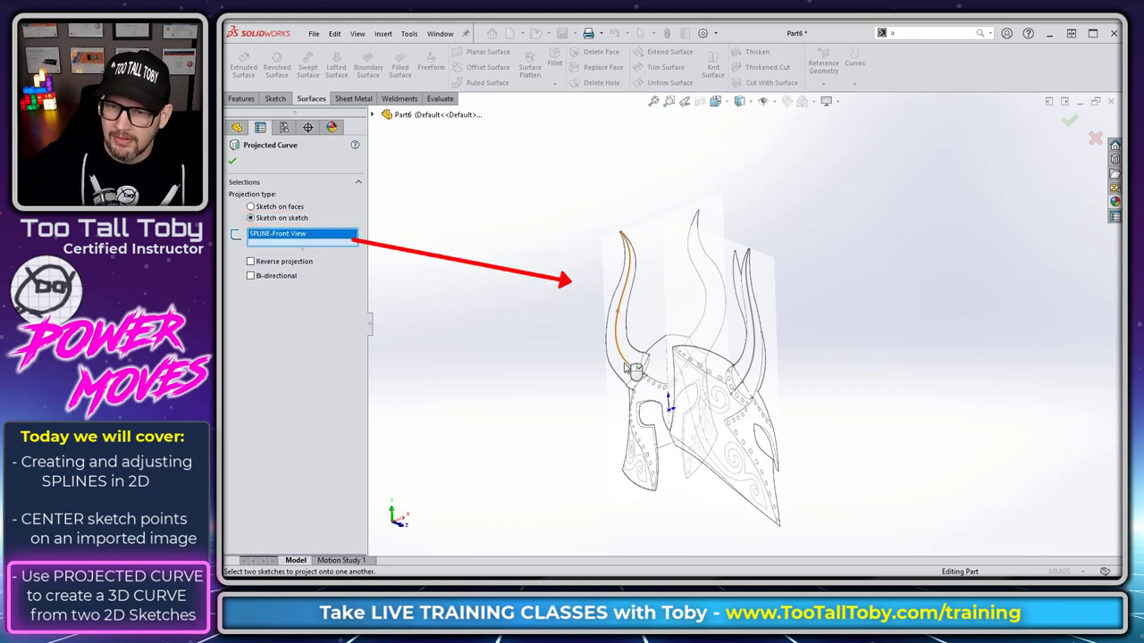
click(753, 375)
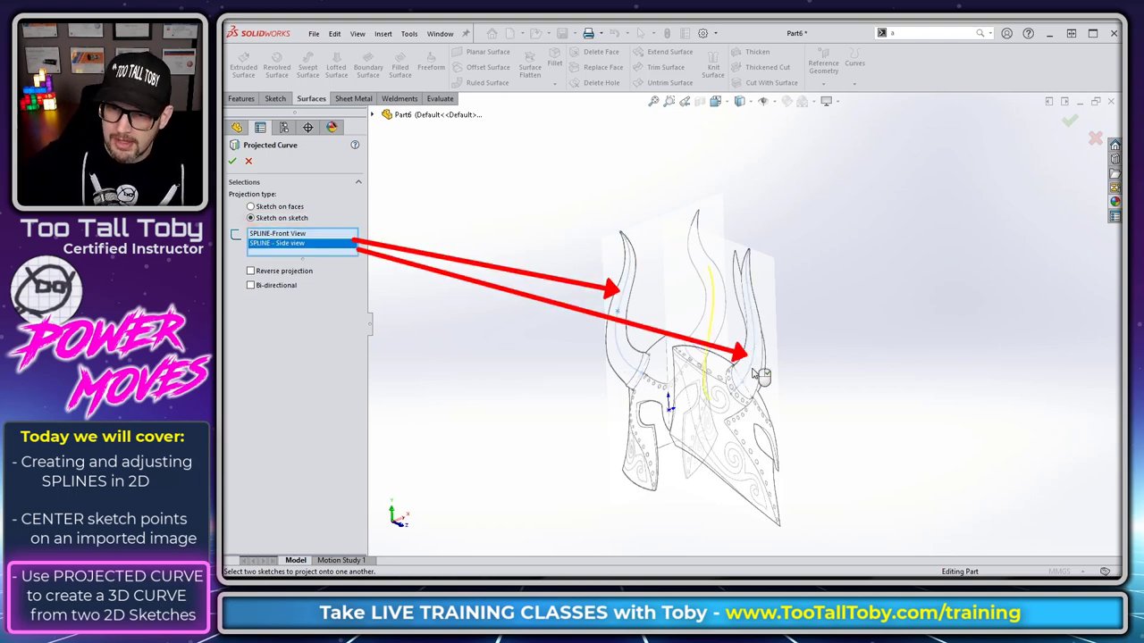
mouse_move(838, 429)
middle_down()
mouse_move(786, 379)
mouse_move(746, 416)
mouse_move(768, 576)
mouse_move(781, 508)
mouse_move(756, 390)
mouse_move(873, 402)
mouse_move(756, 460)
middle_up()
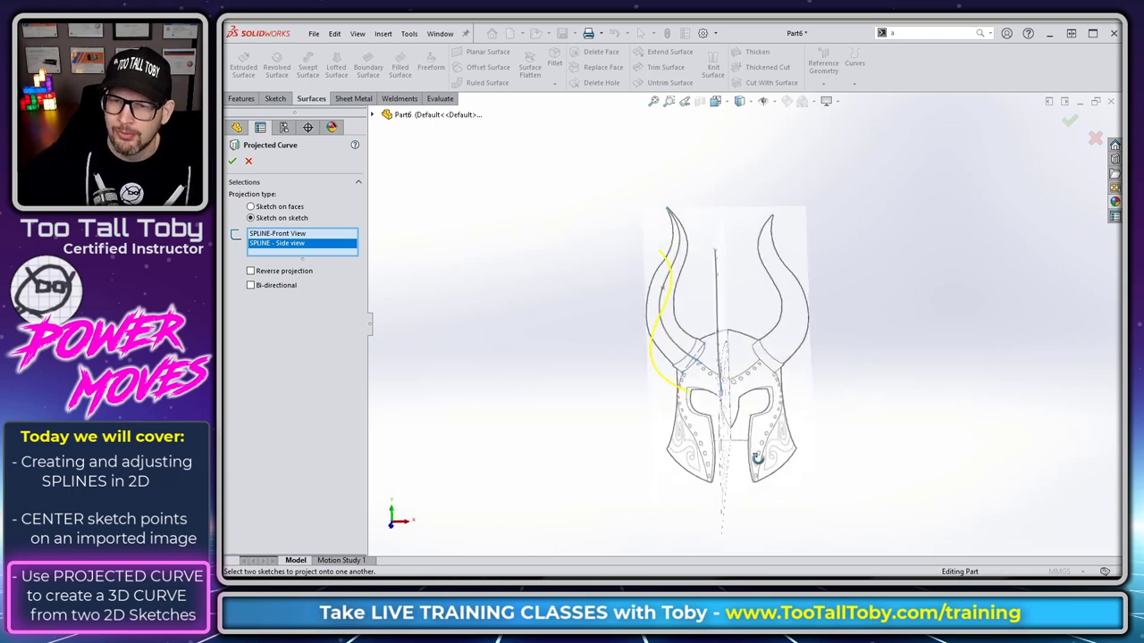
click(1070, 119)
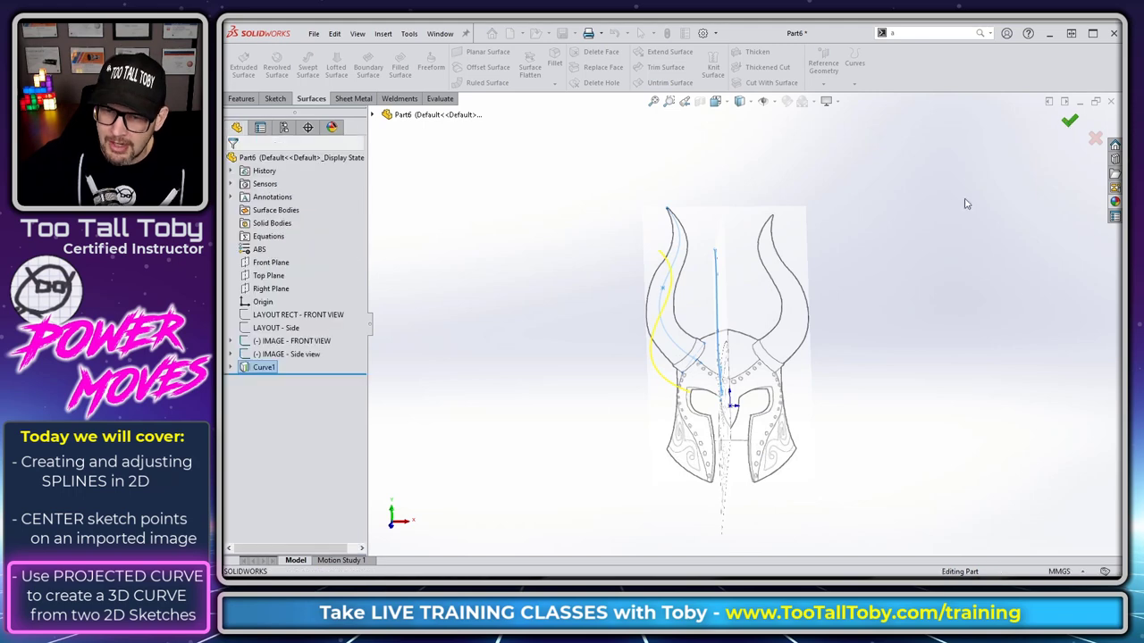
click(263, 368)
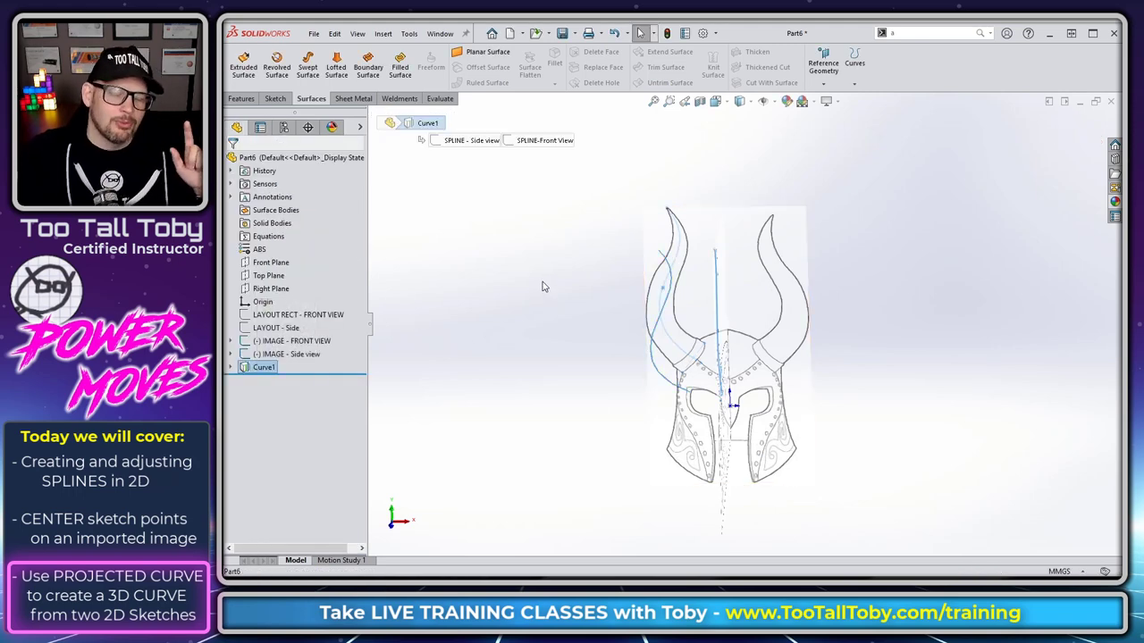
click(543, 361)
middle_drag(545, 371, 523, 403)
click(278, 371)
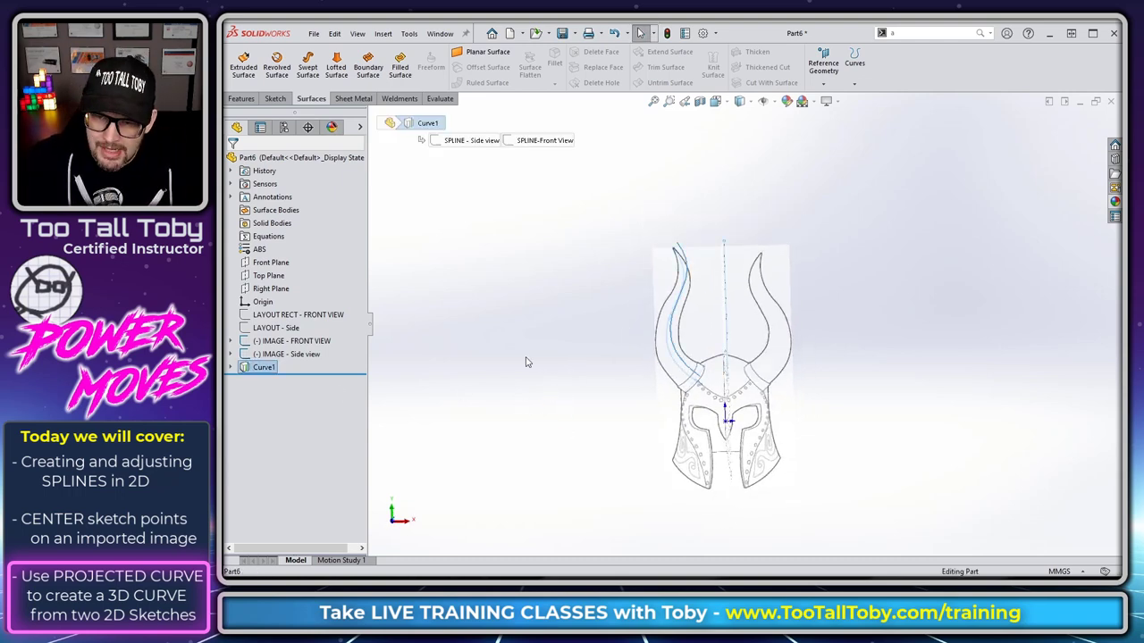
mouse_move(524, 360)
middle_down()
mouse_move(557, 378)
mouse_move(537, 393)
mouse_move(536, 511)
mouse_move(572, 431)
mouse_move(572, 452)
mouse_move(559, 359)
middle_up()
click(560, 359)
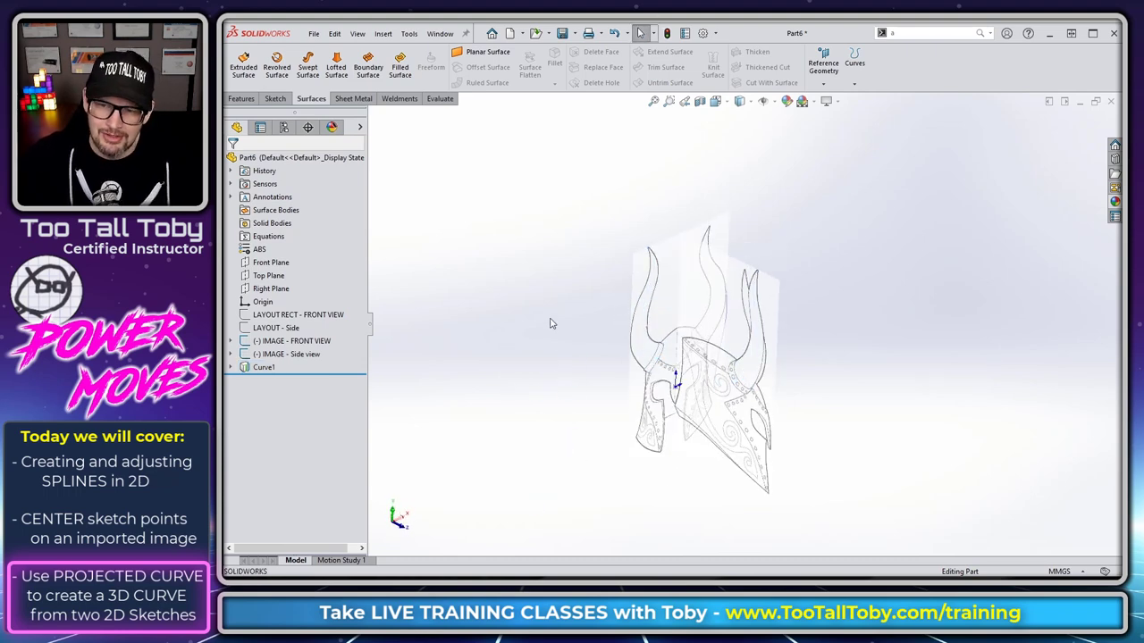
key(ctrl+Tab)
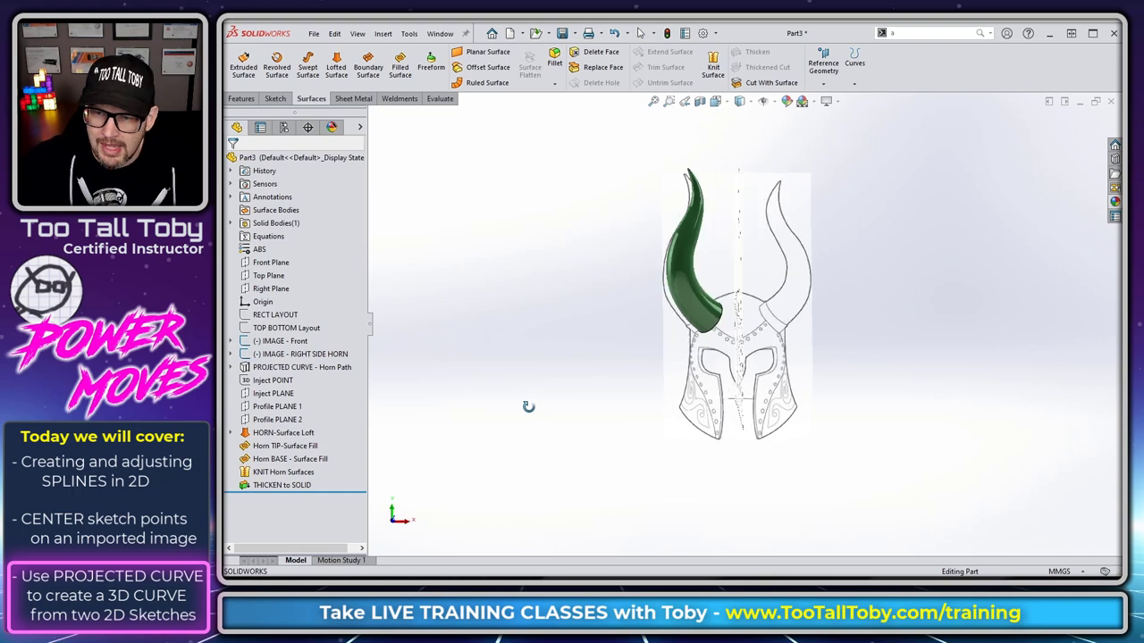
middle_drag(529, 406, 536, 437)
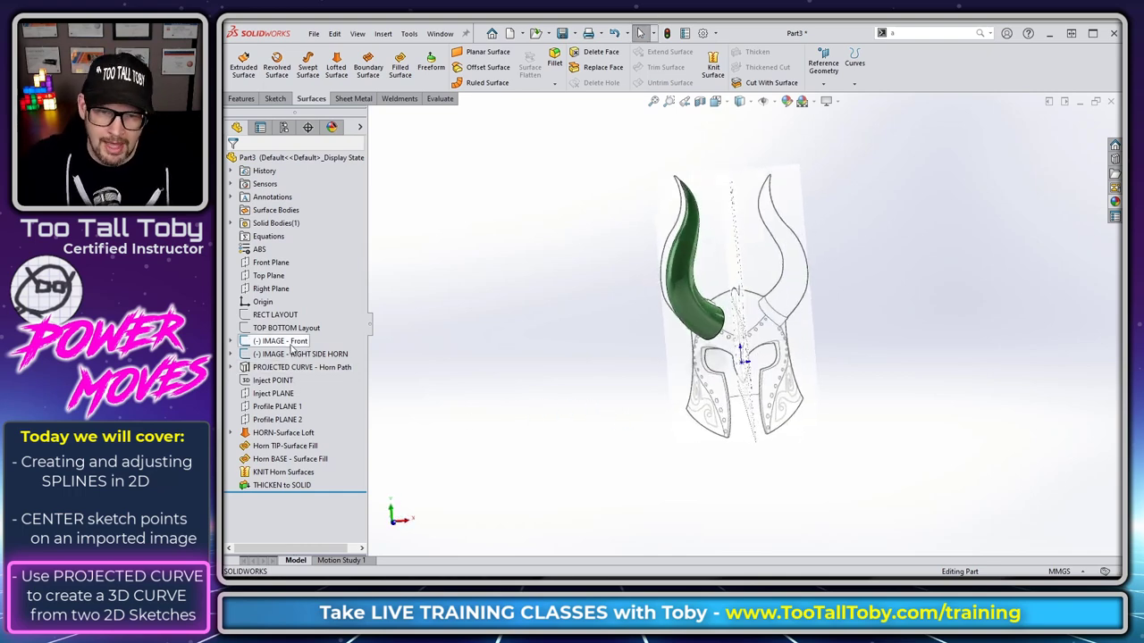
click(231, 367)
click(271, 368)
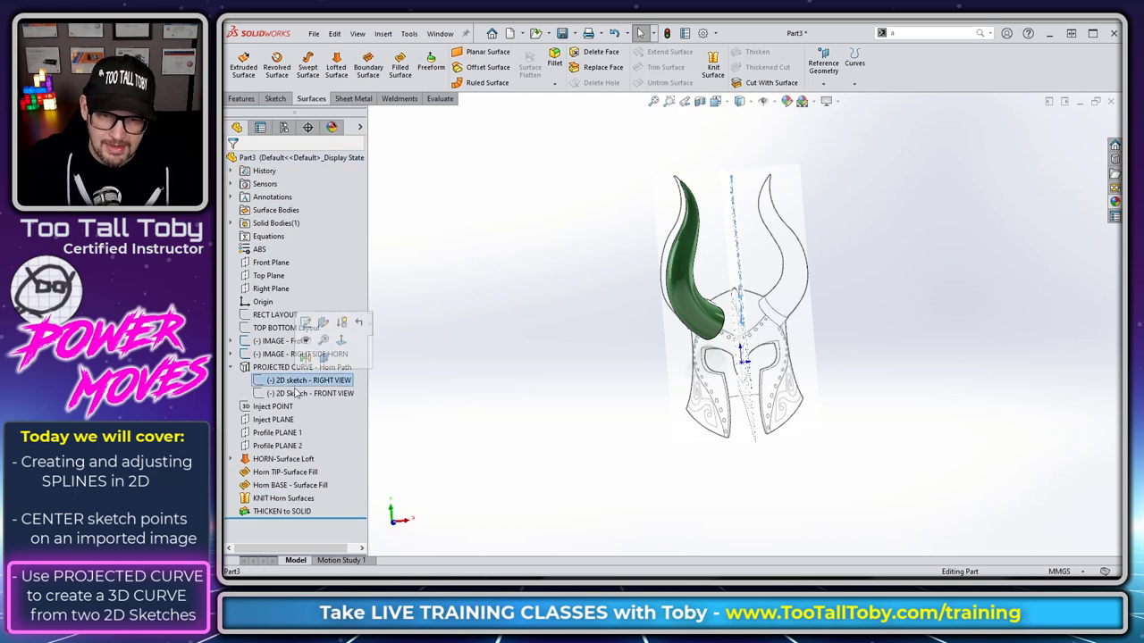
middle_drag(541, 388, 553, 413)
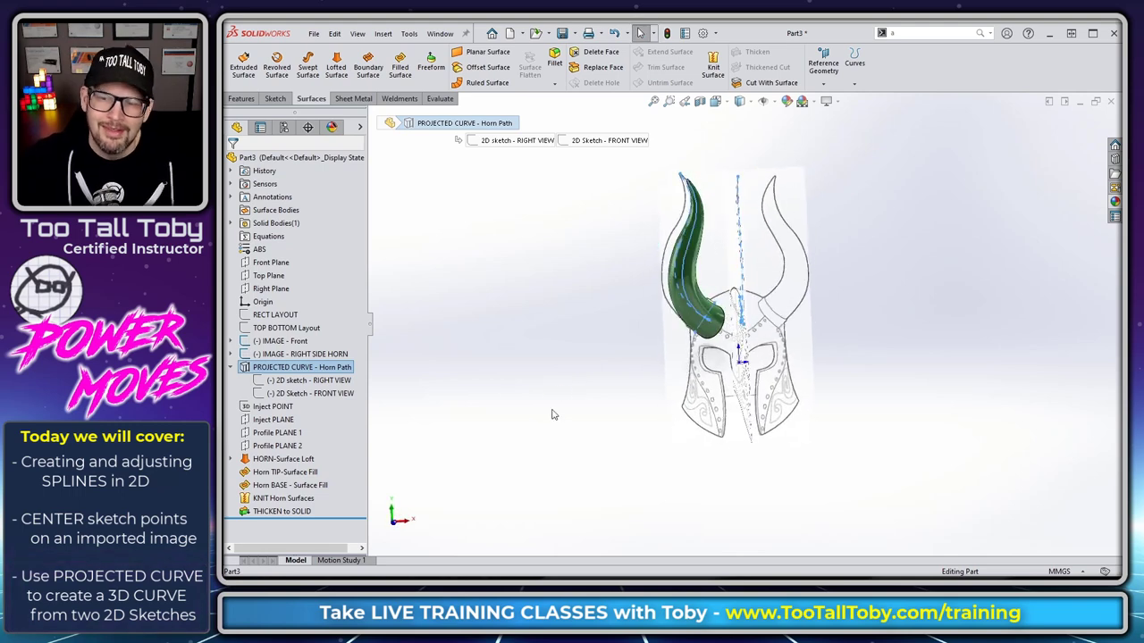
click(506, 394)
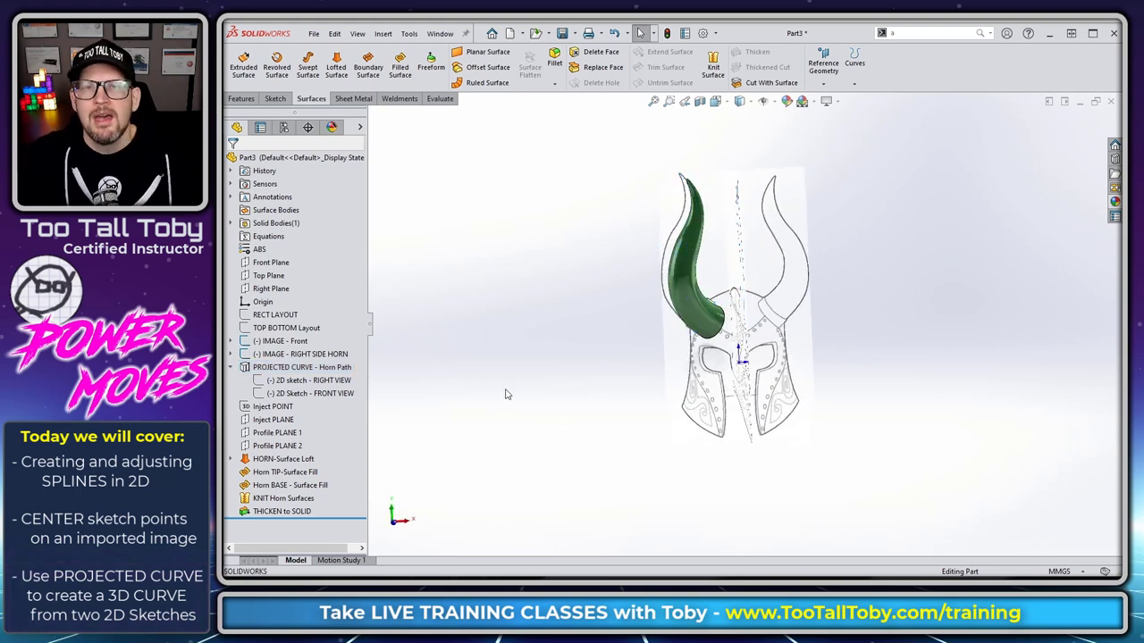
key(ctrl+Tab)
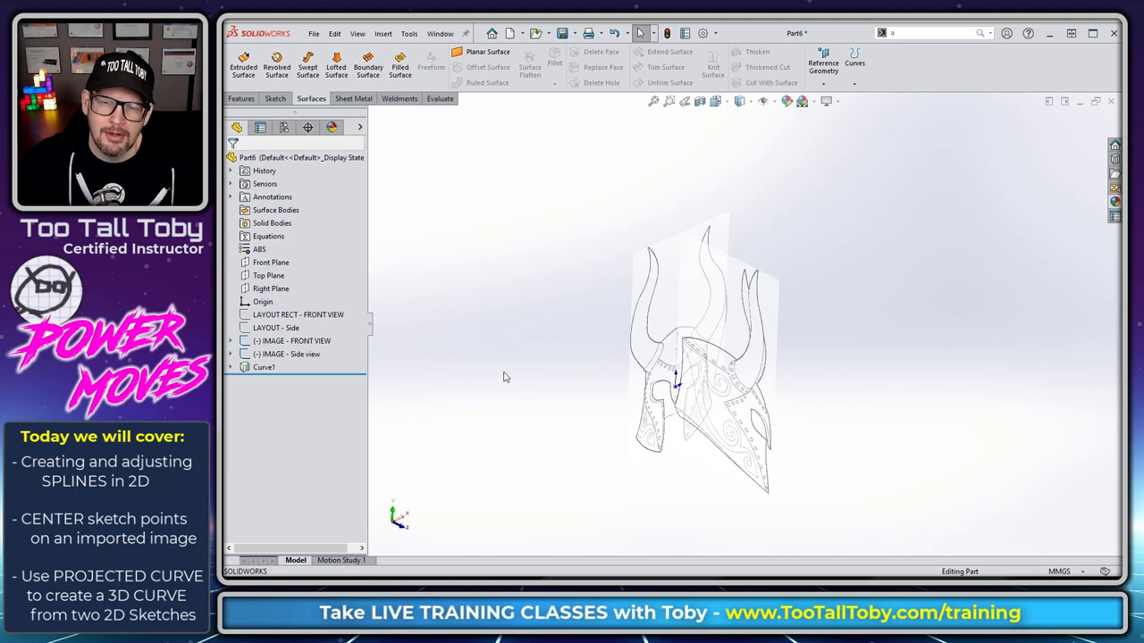
Expand Curve1 to show SPLINE - Side view and SPLINE-Front View beneath it.
click(230, 367)
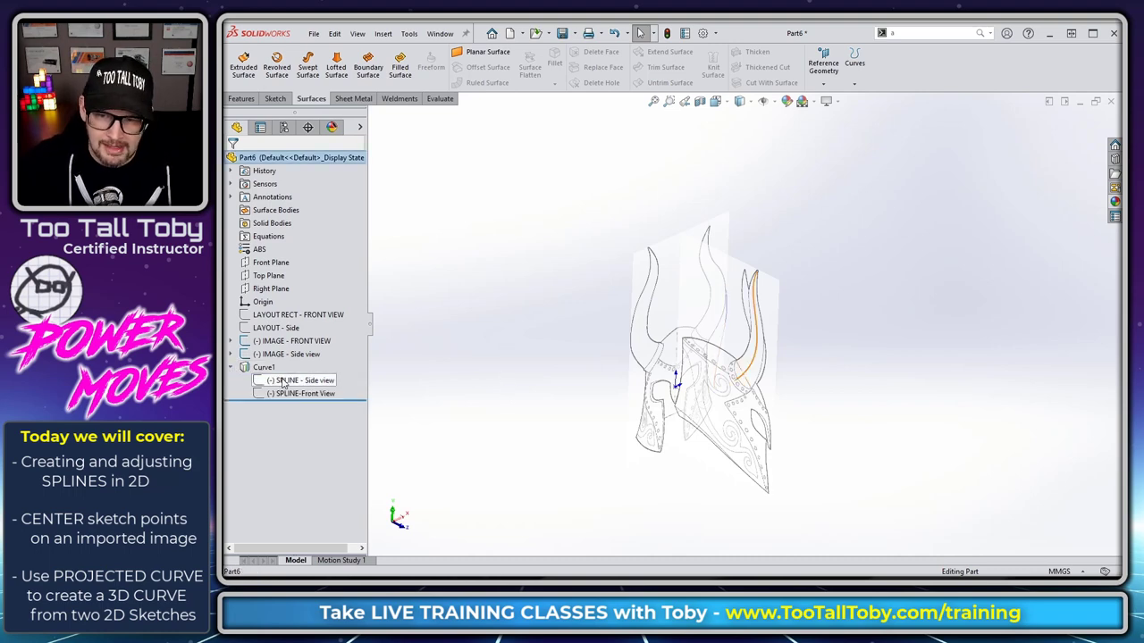
click(297, 380)
click(559, 382)
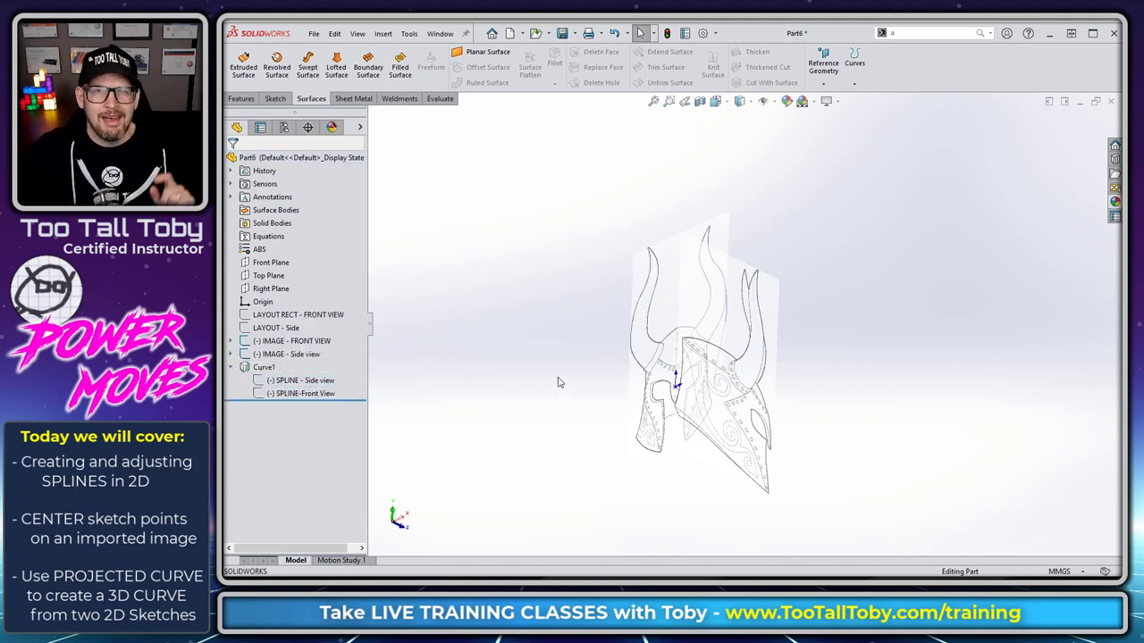